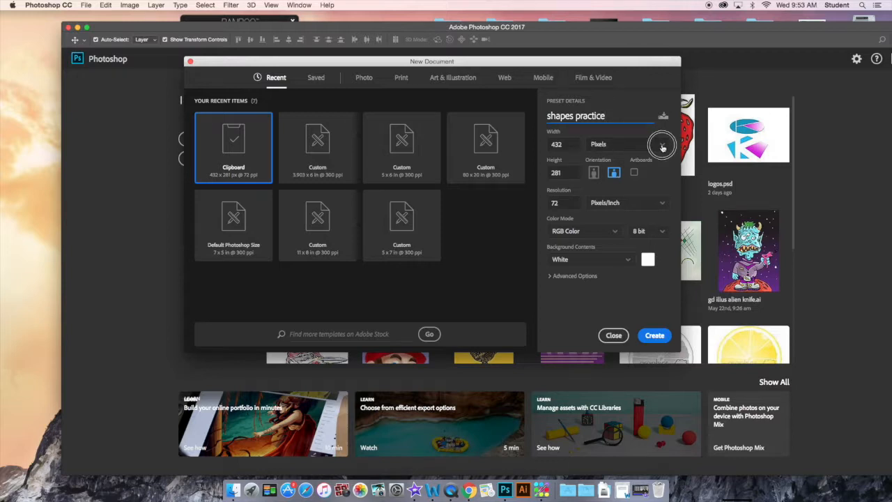
Set the new "shapes practice" document to 8 inches wide by 10 inches high in portrait orientation.
click(657, 145)
click(601, 176)
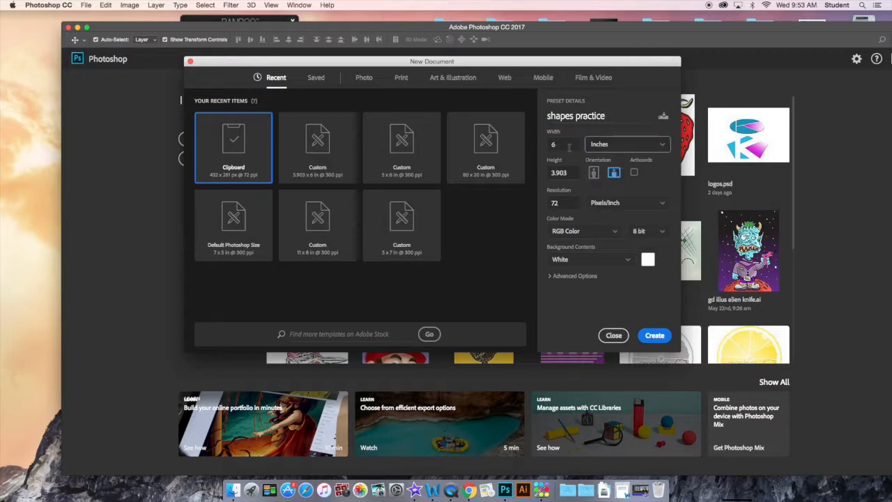
drag(565, 145, 546, 146)
text(8)
drag(572, 172, 534, 168)
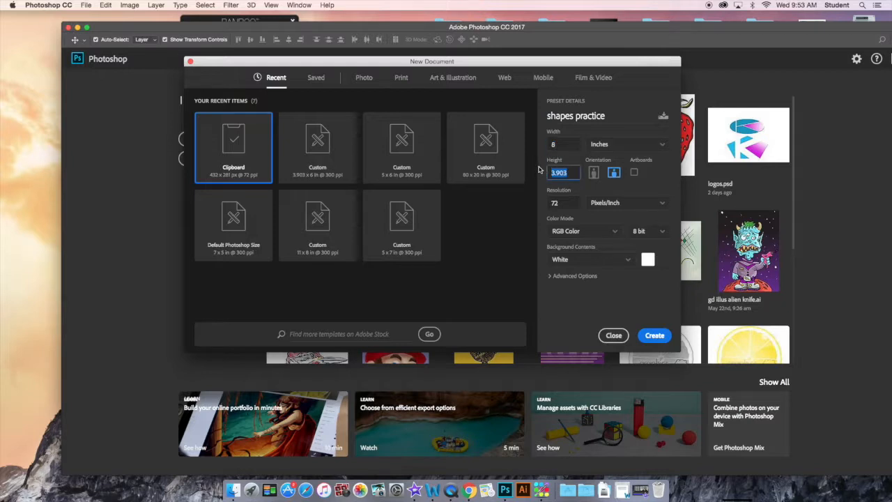
text(11)
text(0)
click(594, 173)
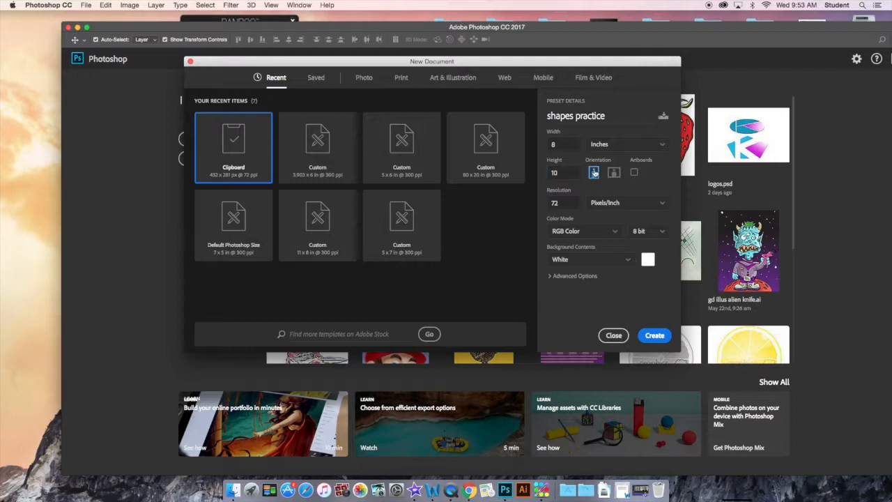
Create the document with a resolution of 300 pixels/inch, RGB color mode and white background contents.
drag(566, 203, 539, 203)
text(300)
click(654, 204)
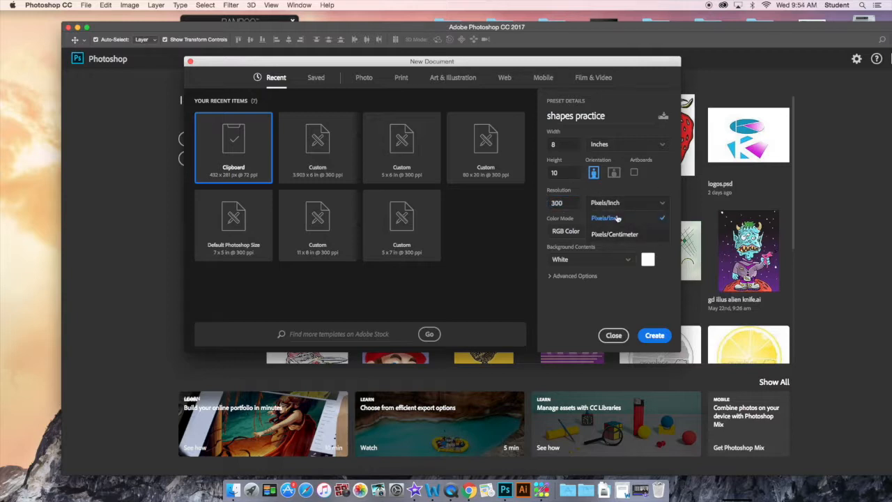
click(615, 220)
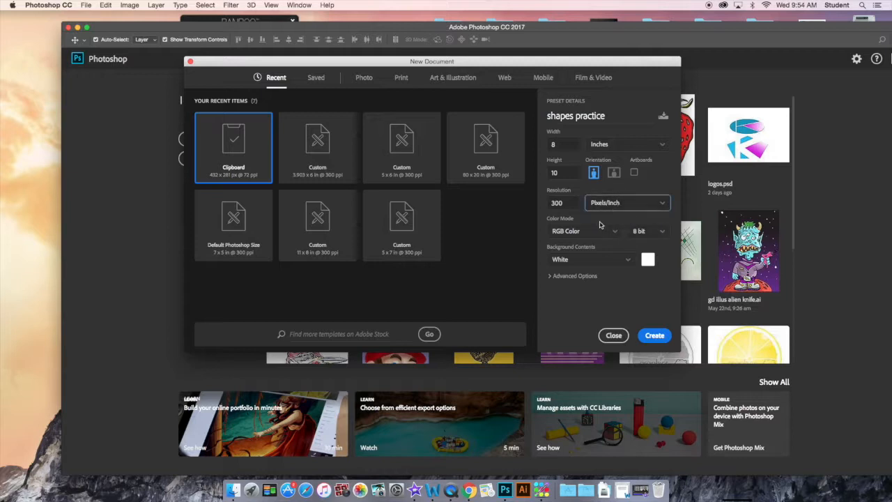
click(618, 234)
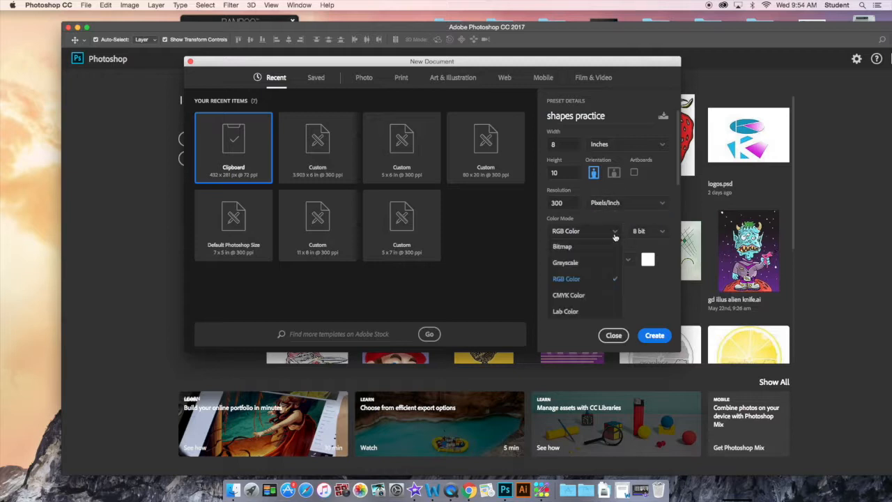
click(576, 281)
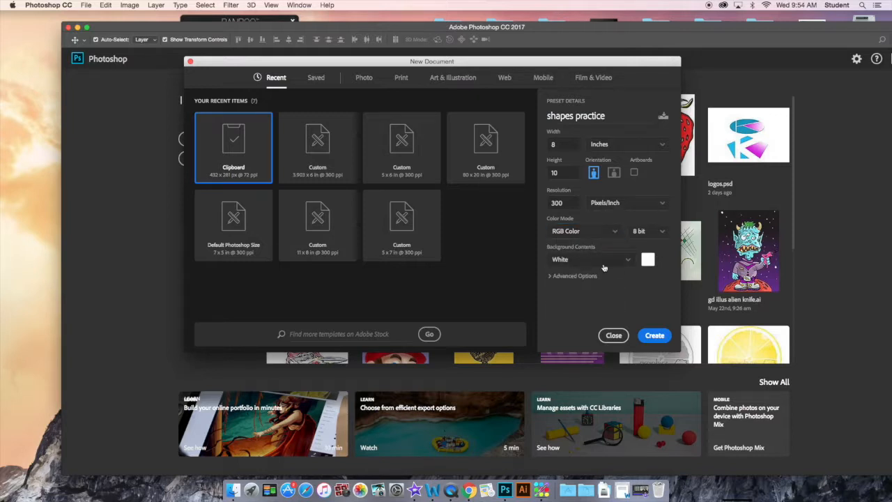
click(627, 259)
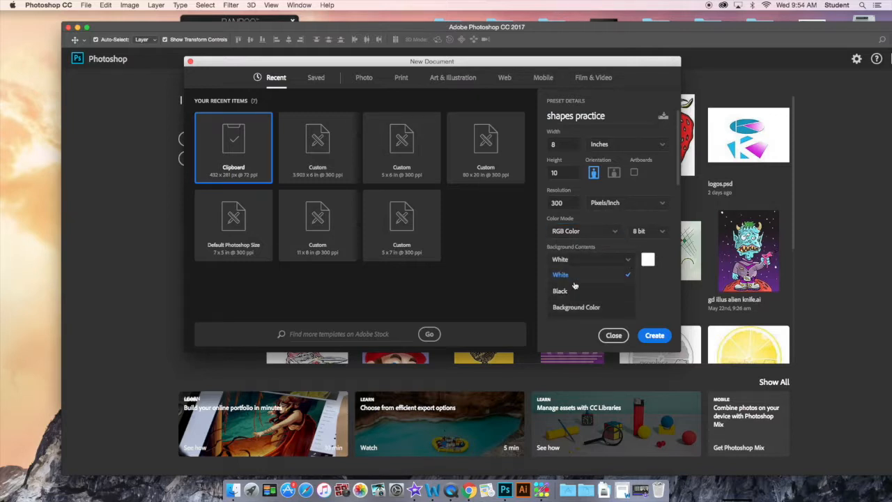
click(577, 278)
click(654, 335)
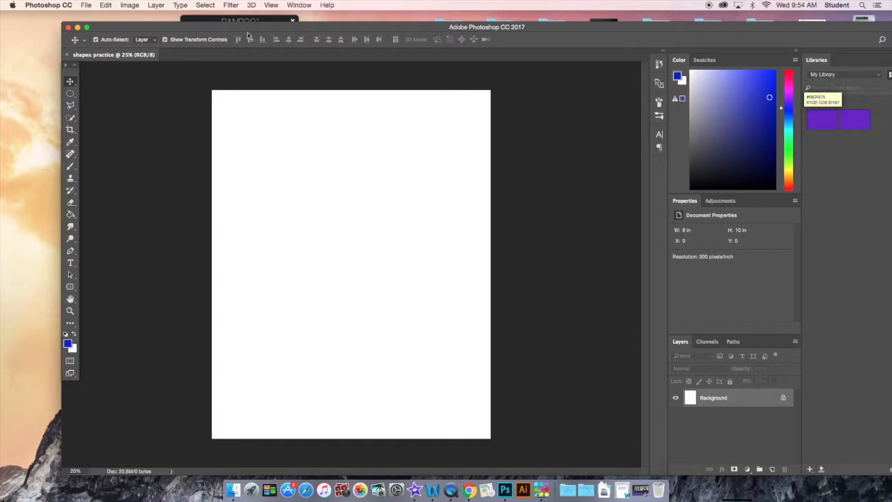
Choose the Essentials (Default) workspace.
click(299, 5)
mouse_move(308, 15)
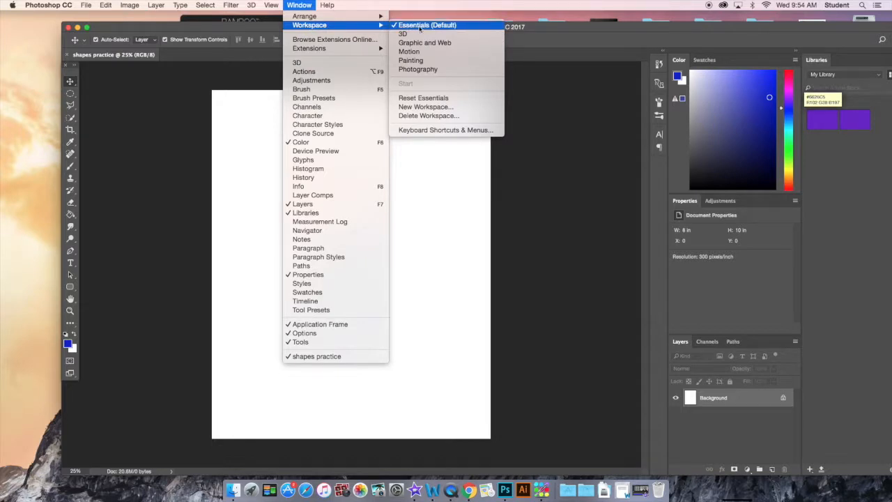
click(419, 25)
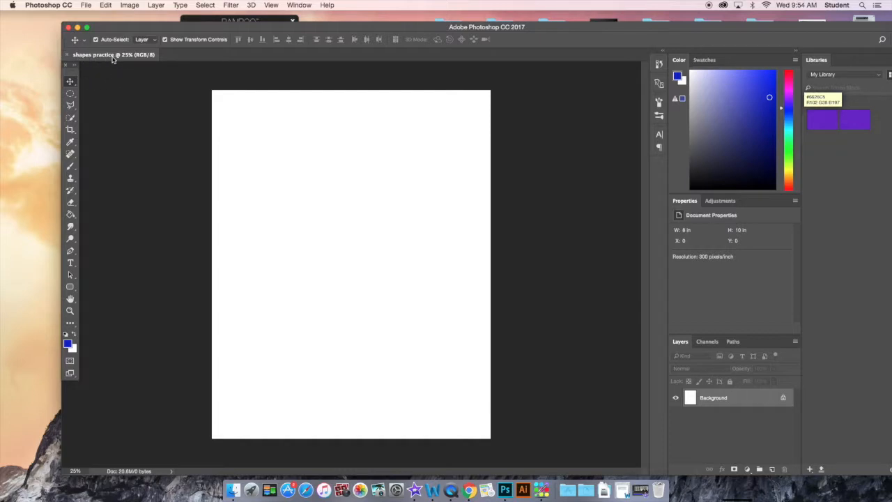
Float the shapes practice document in its own window and dock it back as a tab.
drag(85, 57, 166, 127)
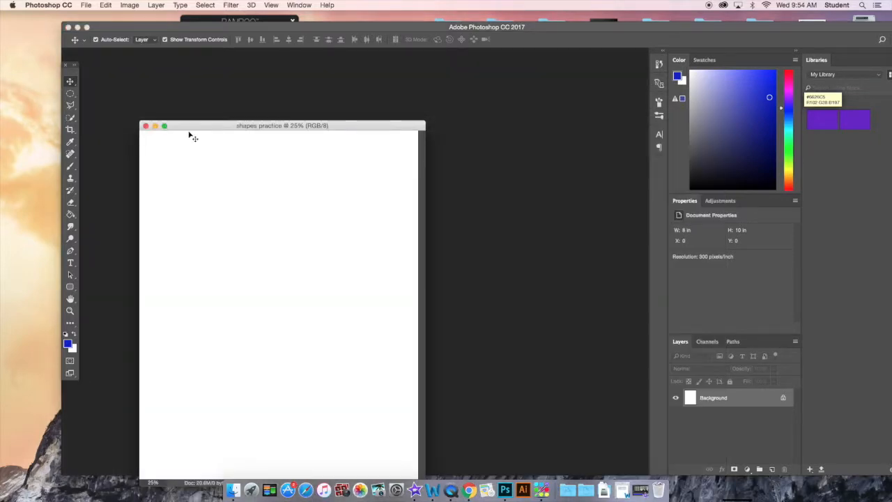
drag(225, 126, 170, 56)
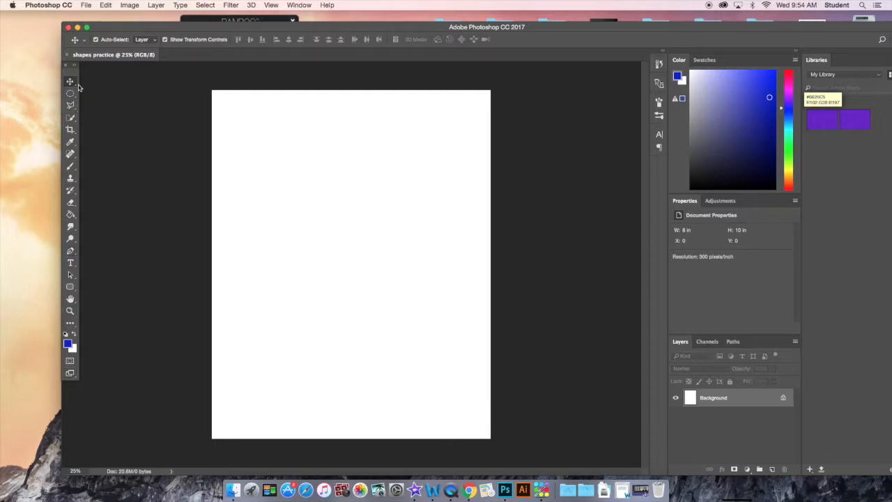
mouse_move(71, 75)
mouse_down()
mouse_move(227, 142)
mouse_move(176, 140)
mouse_move(74, 72)
mouse_up()
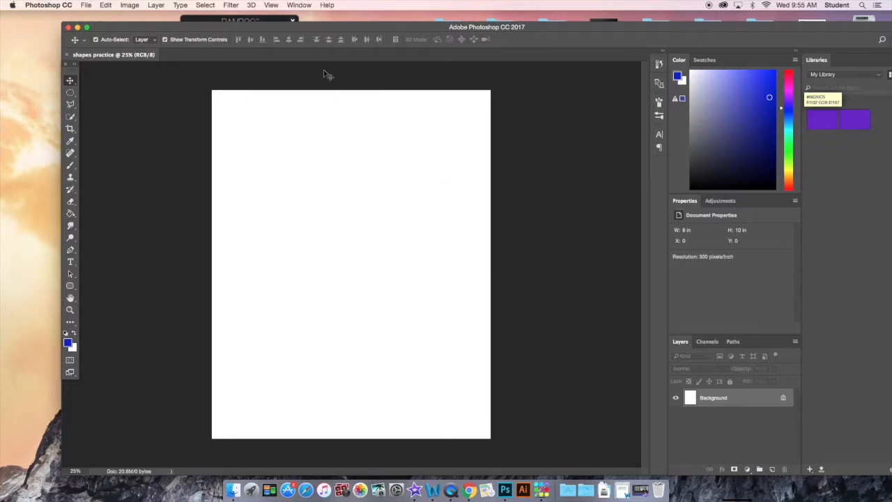
click(154, 5)
mouse_move(161, 16)
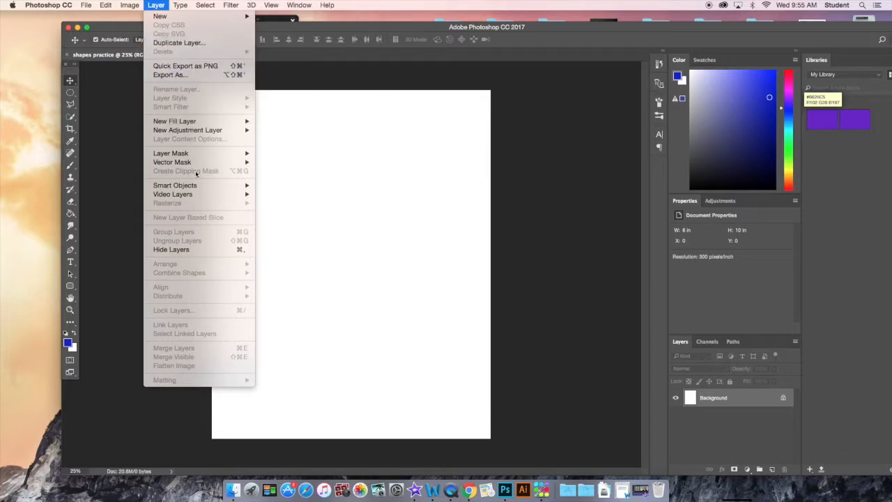
click(158, 6)
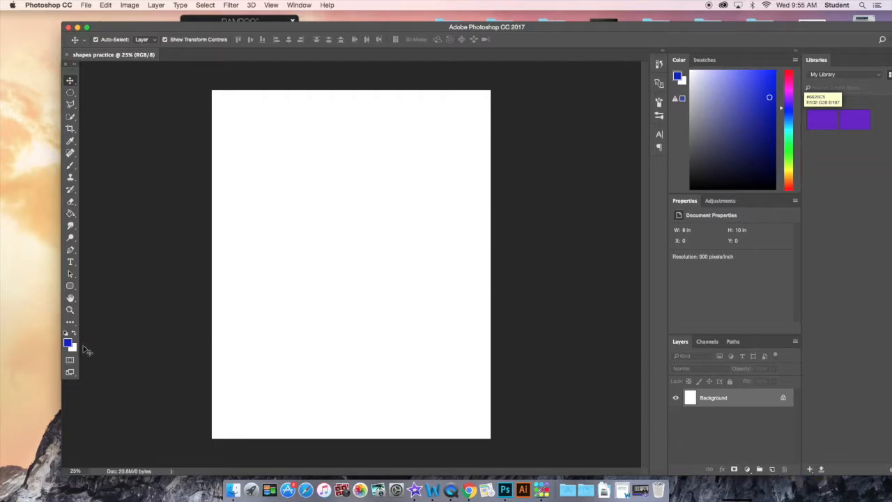
Reset the foreground and background colors to the default black and white and activate the Ellipse Tool.
click(66, 334)
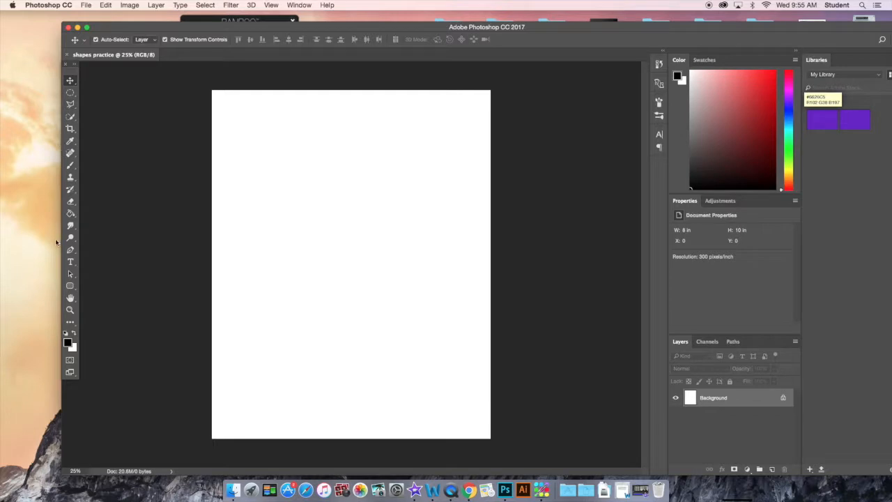
click(71, 288)
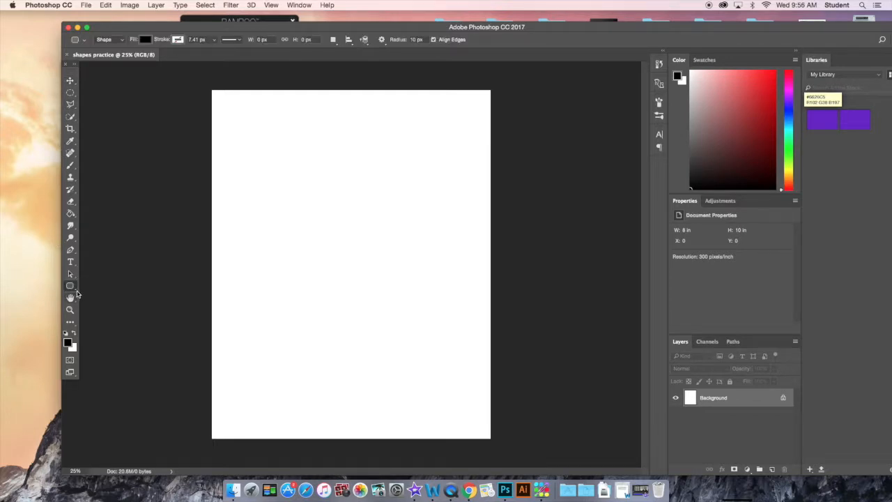
click(77, 278)
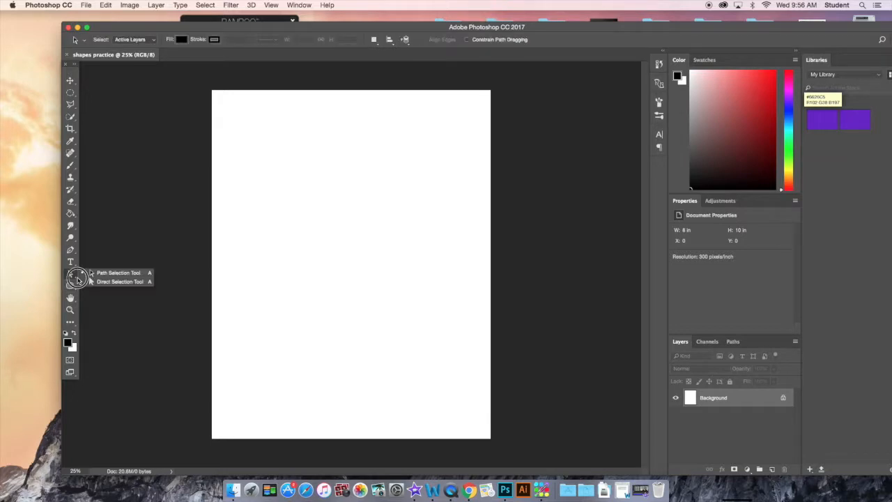
click(72, 263)
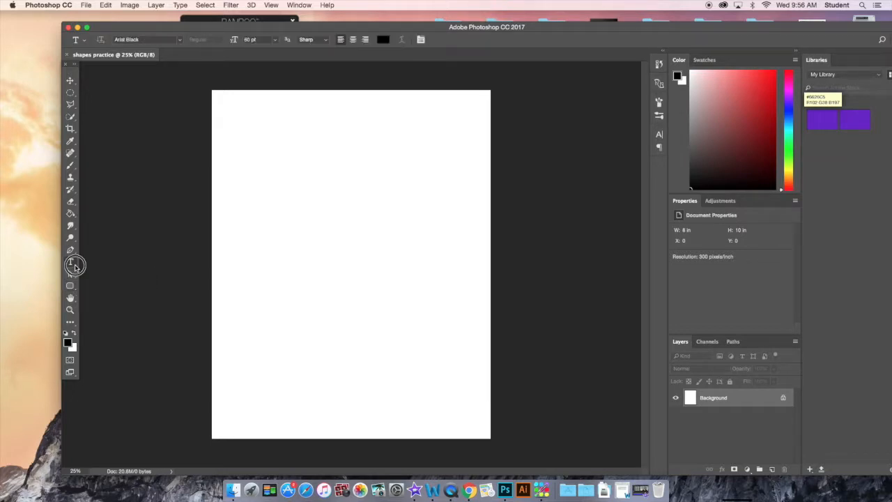
click(69, 286)
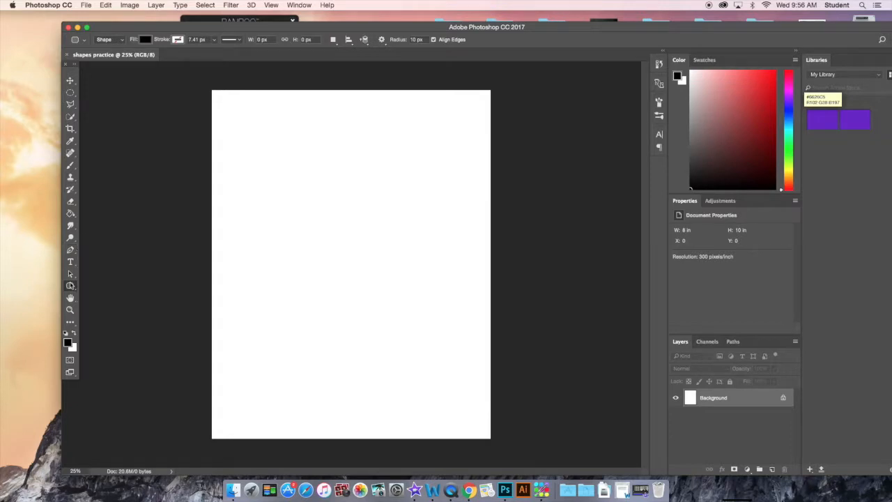
click(70, 288)
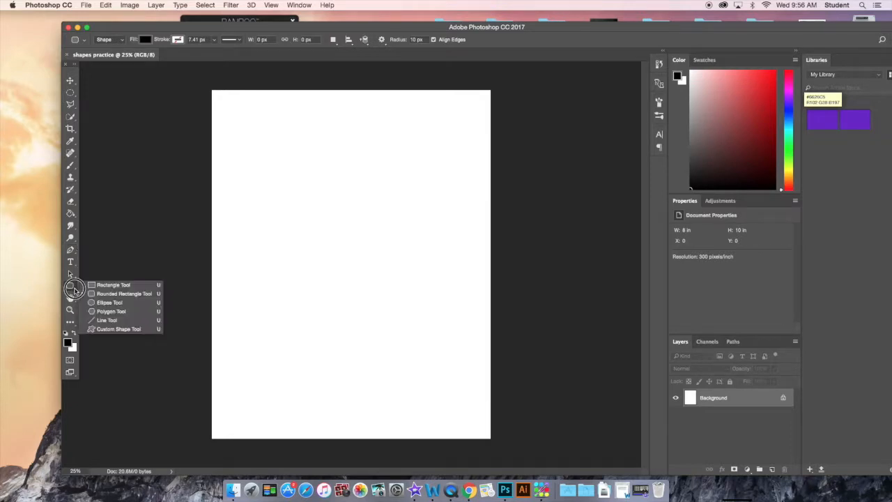
click(102, 303)
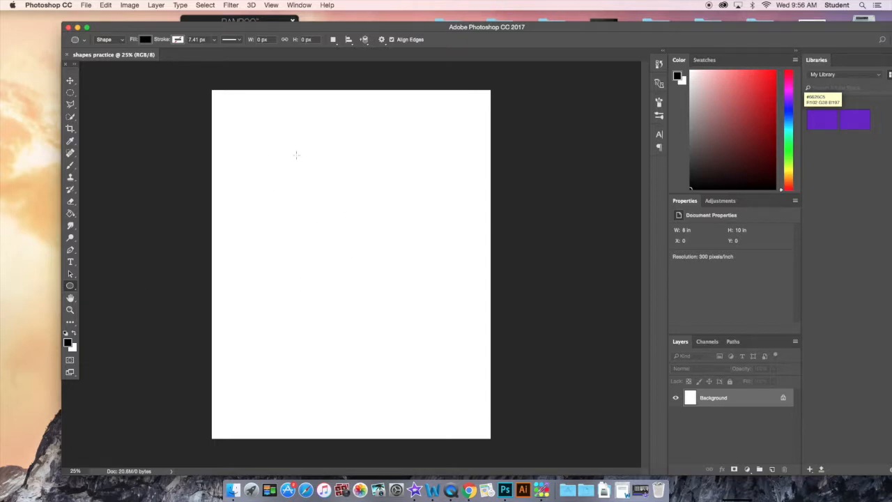
Draw a trial oval about 1105 × 1439 px in the upper part of the page and delete it.
drag(271, 138, 397, 305)
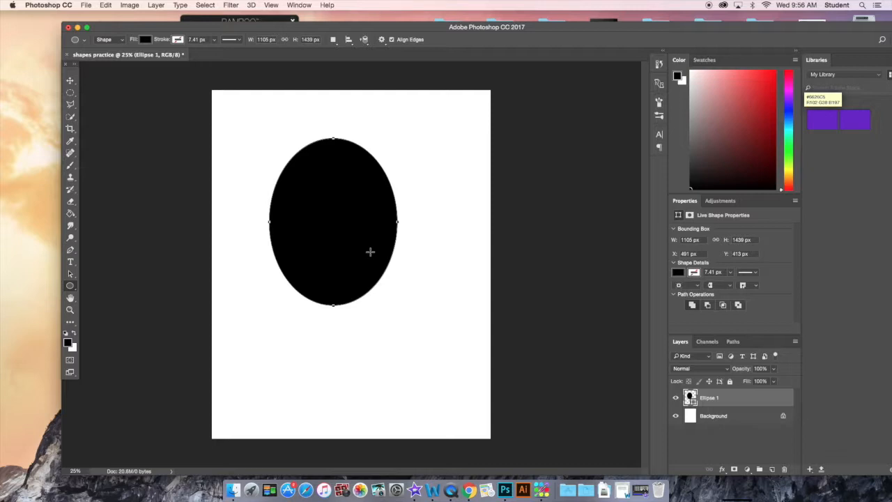
key(Delete)
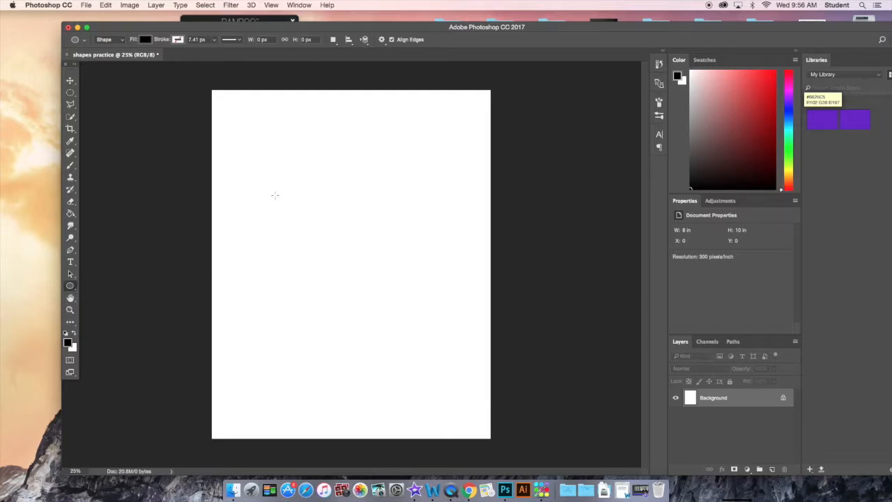
Draw a perfect circle about 1014 px across in the upper part of the page, fill it with RGB Blue and deselect its layer.
drag(268, 152, 386, 306)
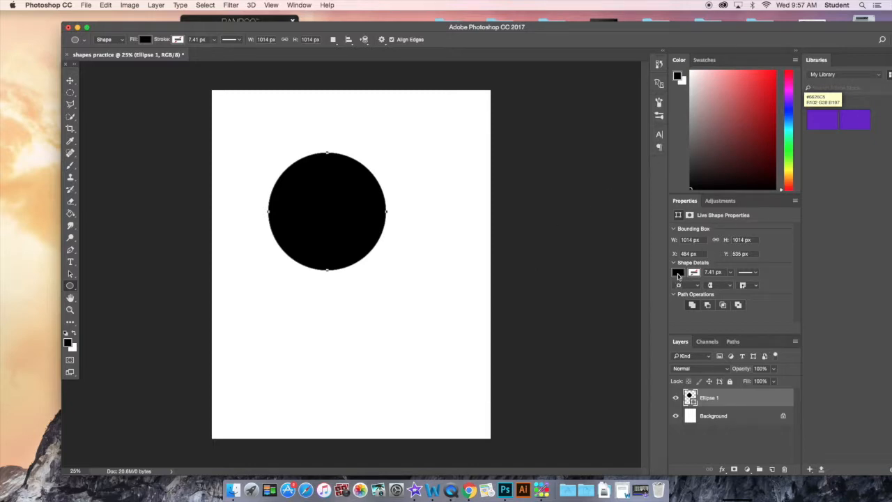
click(677, 274)
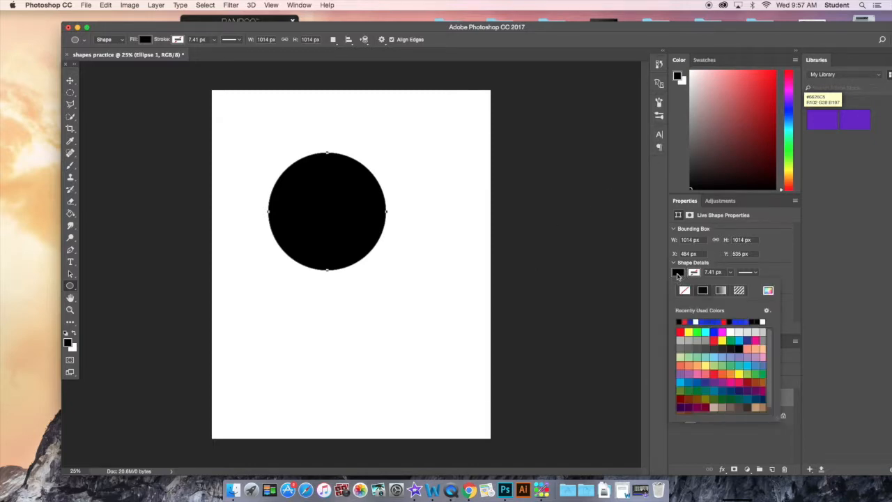
click(714, 333)
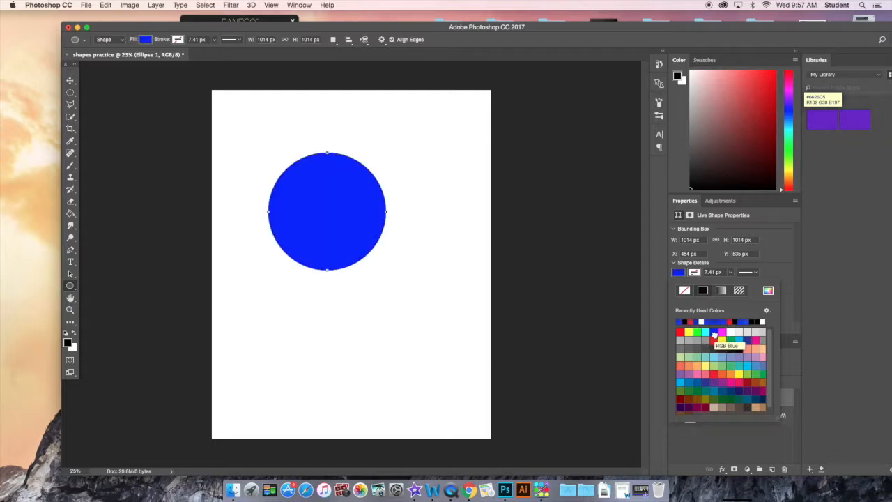
click(725, 447)
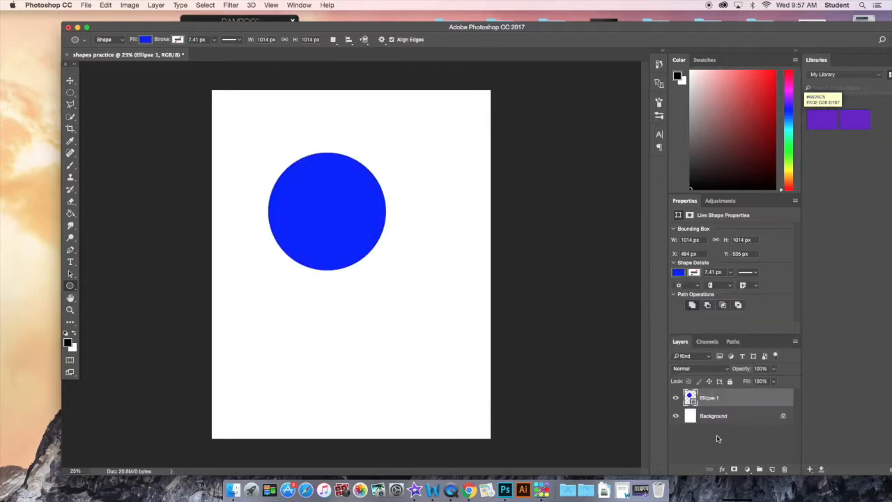
click(725, 447)
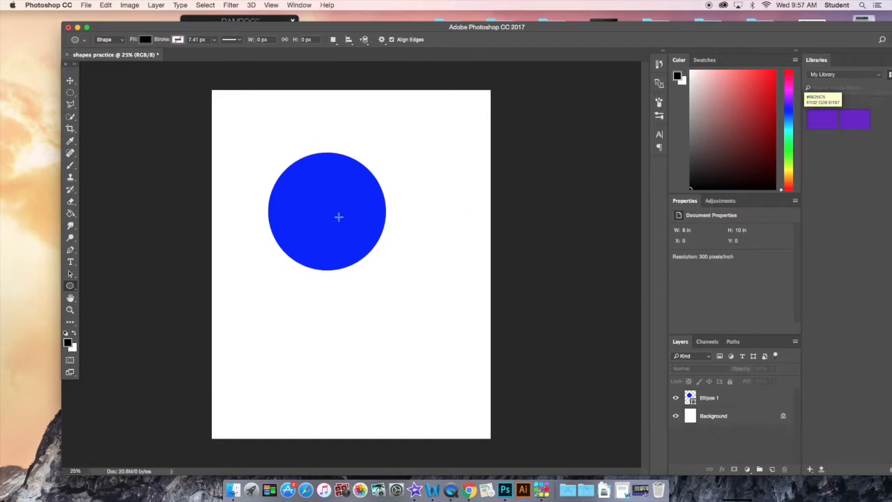
Change the circle's fill to a slightly darker blue with the color picker of its shape layer.
click(744, 399)
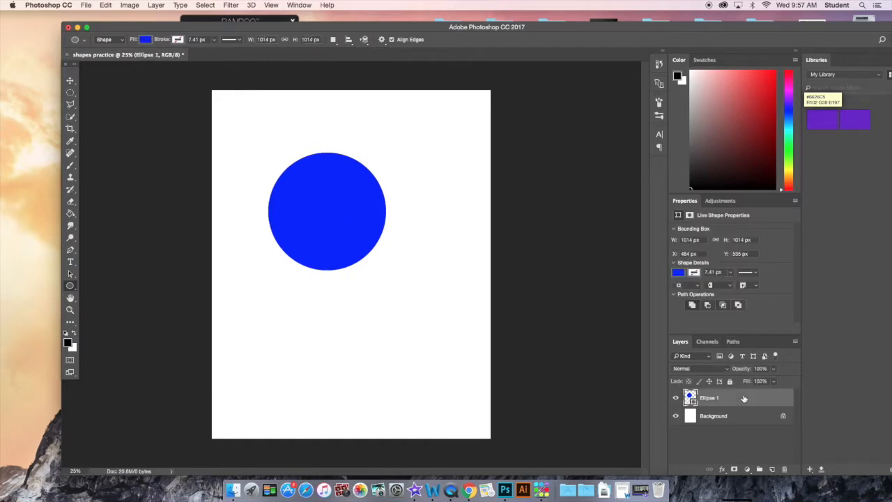
double_click(691, 397)
mouse_move(429, 191)
mouse_down()
mouse_move(395, 207)
mouse_move(388, 223)
mouse_move(425, 213)
mouse_move(435, 186)
mouse_up()
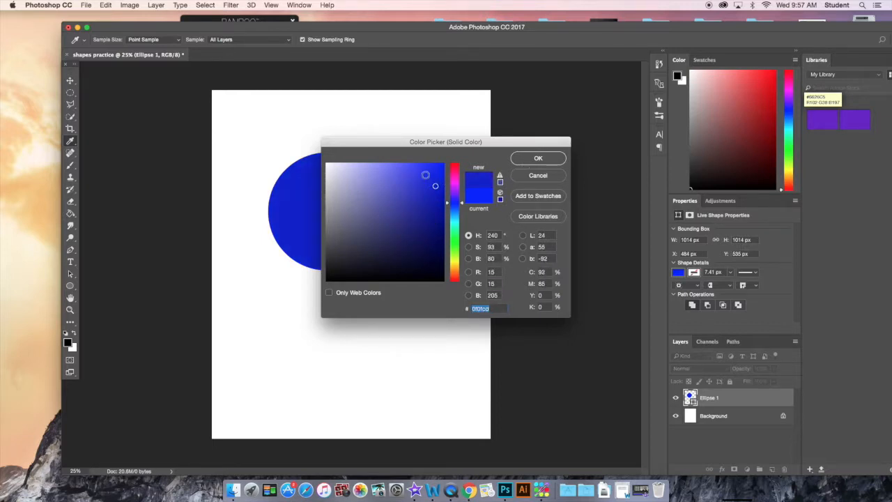
click(433, 167)
mouse_move(433, 167)
mouse_down()
mouse_move(390, 166)
mouse_move(401, 181)
mouse_move(423, 184)
mouse_move(440, 166)
mouse_up()
click(526, 162)
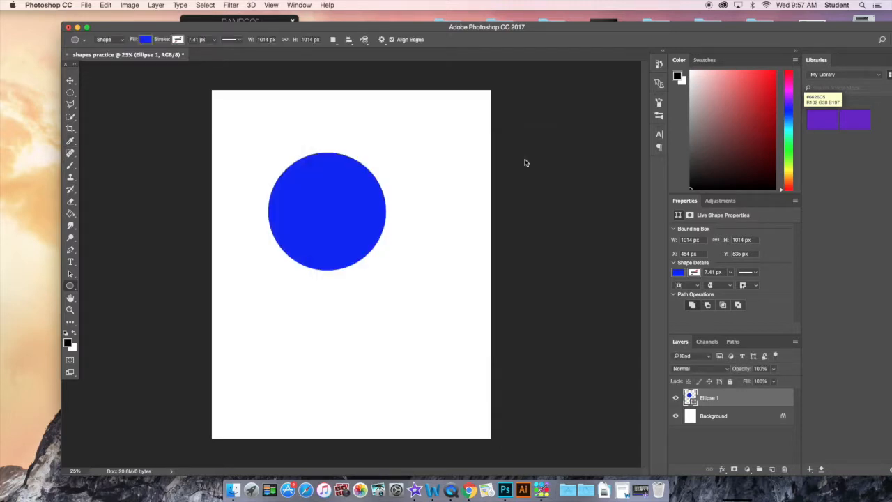
Rename the circle's layer as "blue circle".
double_click(709, 399)
text(blue circle)
key(Return)
Move the blue circle slightly upward on the page with the Move Tool, to about X 456 px, Y 332 px.
click(71, 82)
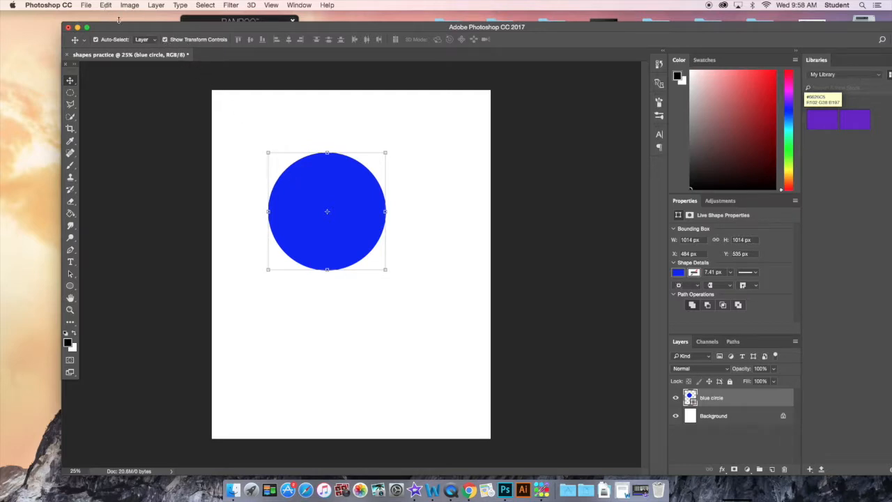
mouse_move(311, 184)
mouse_down()
mouse_move(302, 183)
mouse_move(273, 246)
mouse_move(270, 290)
mouse_move(398, 348)
mouse_move(358, 240)
mouse_move(320, 169)
mouse_move(314, 179)
mouse_up()
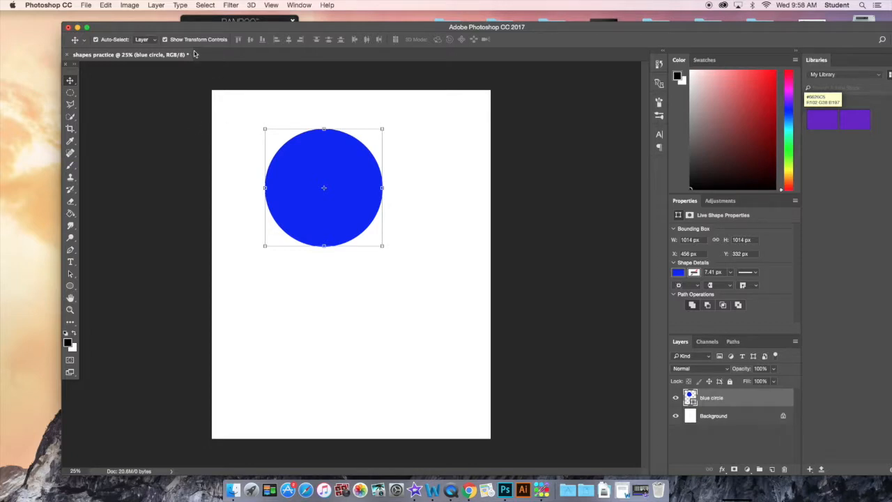
click(105, 6)
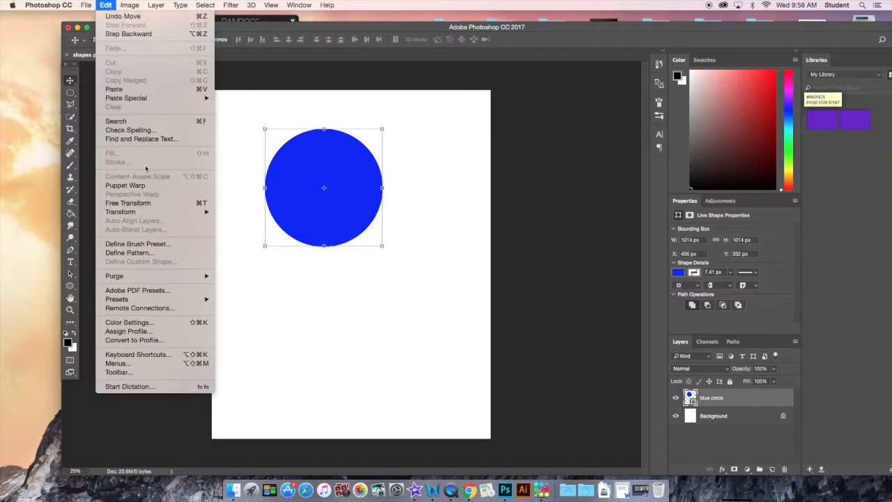
mouse_move(209, 212)
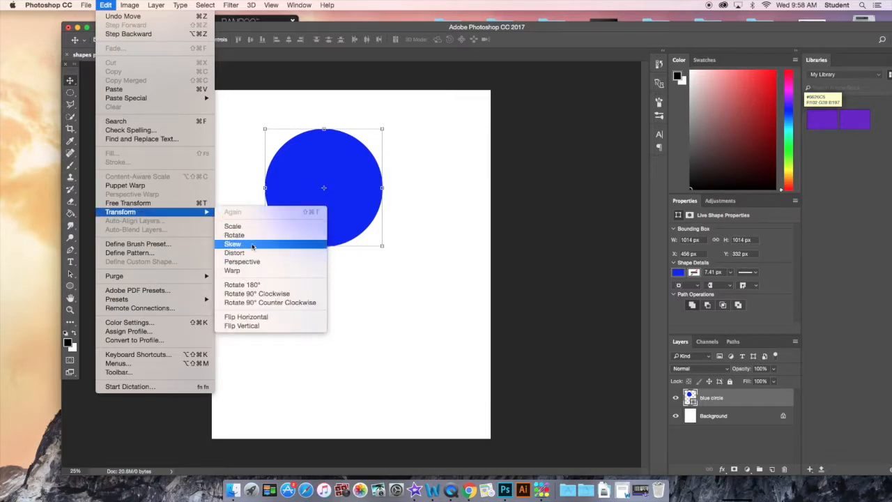
mouse_move(173, 212)
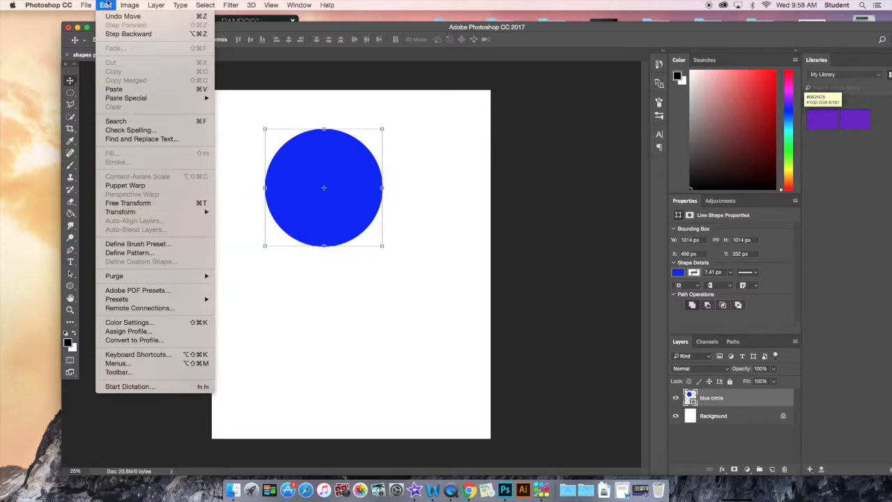
click(243, 118)
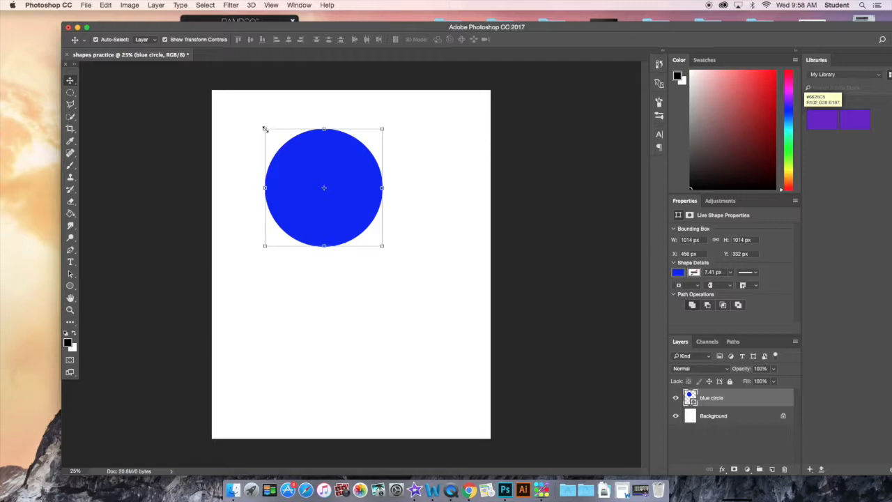
Try scaling the blue circle proportionally and stretching it into a wide ellipse, cancelling both transforms.
drag(265, 128, 294, 161)
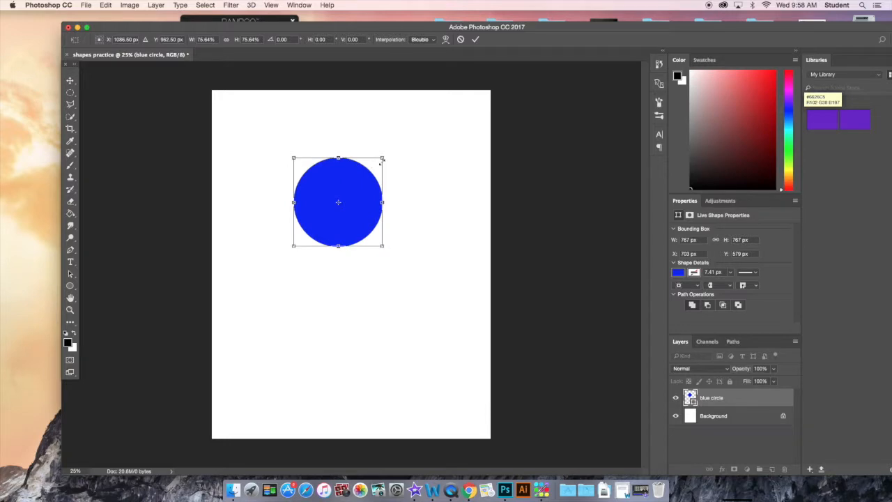
drag(329, 177, 285, 146)
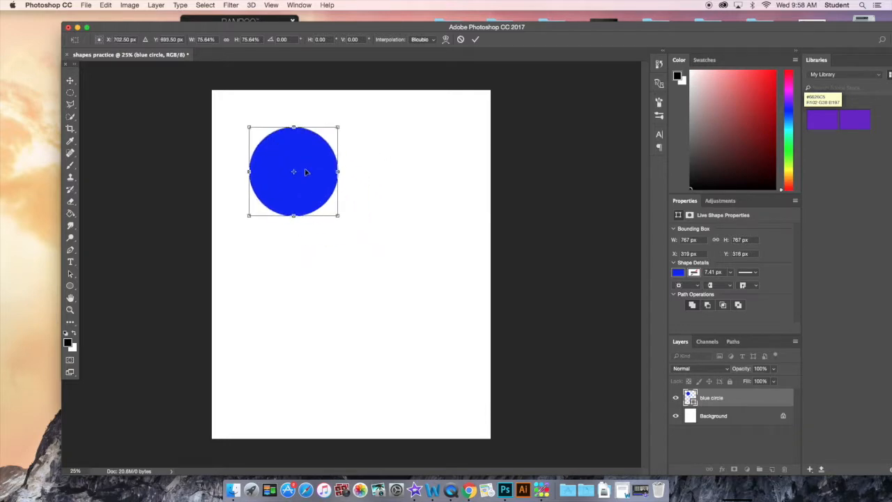
drag(339, 217, 403, 254)
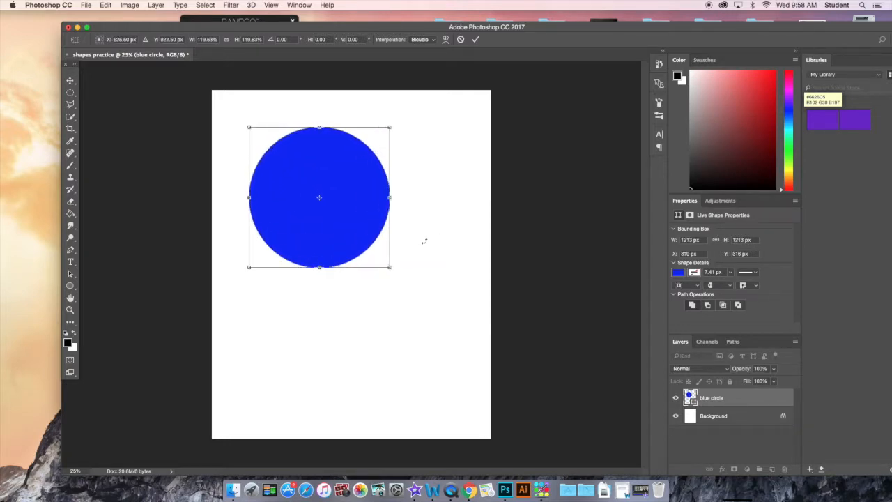
click(461, 40)
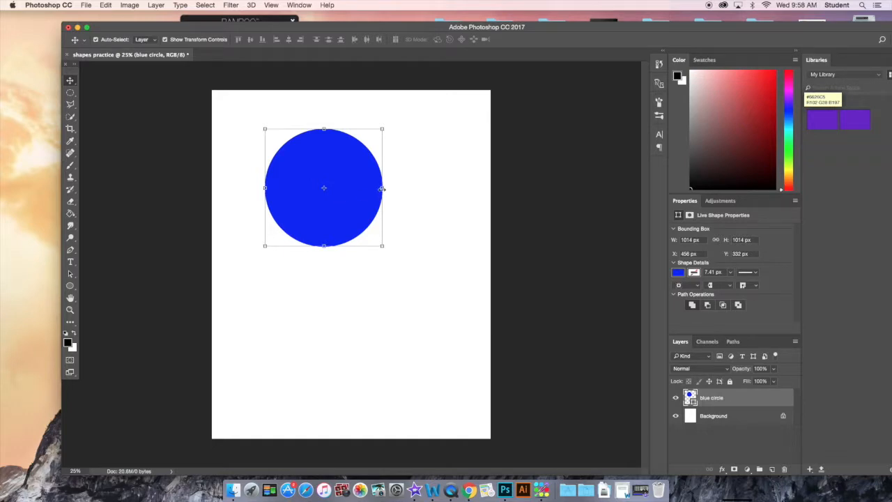
drag(383, 188, 474, 189)
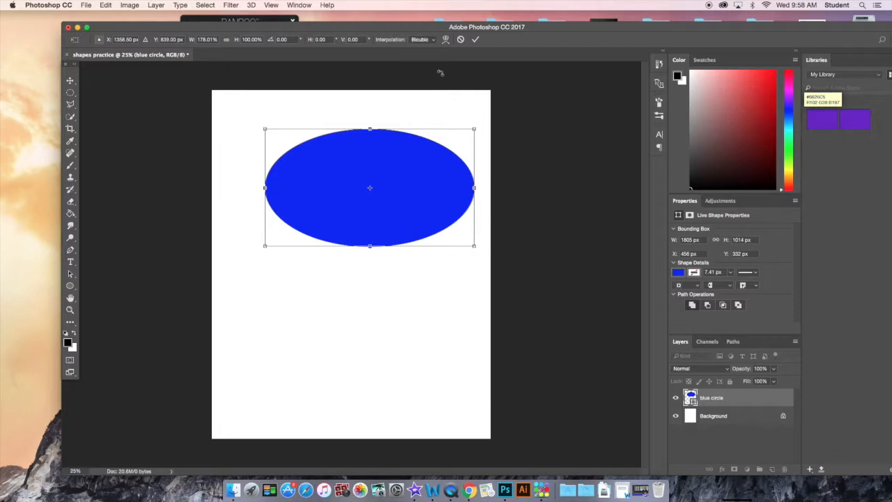
click(460, 39)
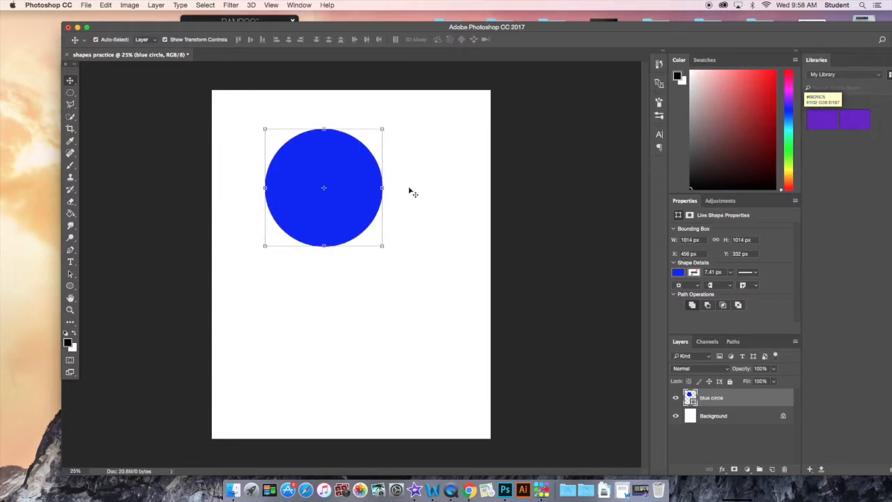
Deselect the blue circle's layer and draw a near-square rectangle about 952 × 989 px just below the circle.
click(412, 192)
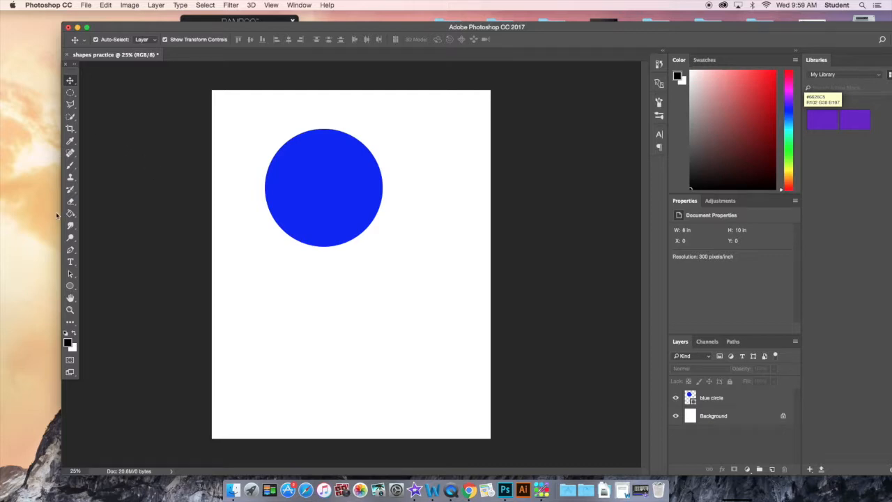
drag(71, 288, 112, 288)
drag(290, 254, 400, 369)
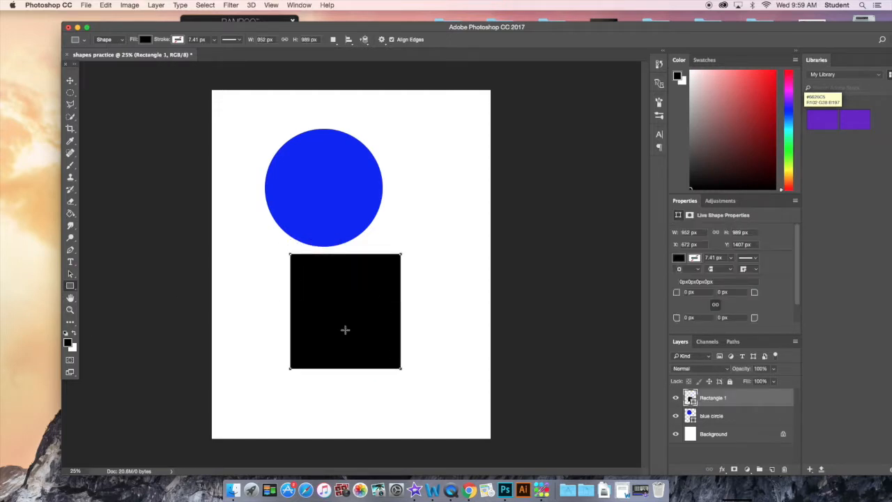
Rename the rectangle's layer as "red square".
double_click(714, 398)
text(red sq)
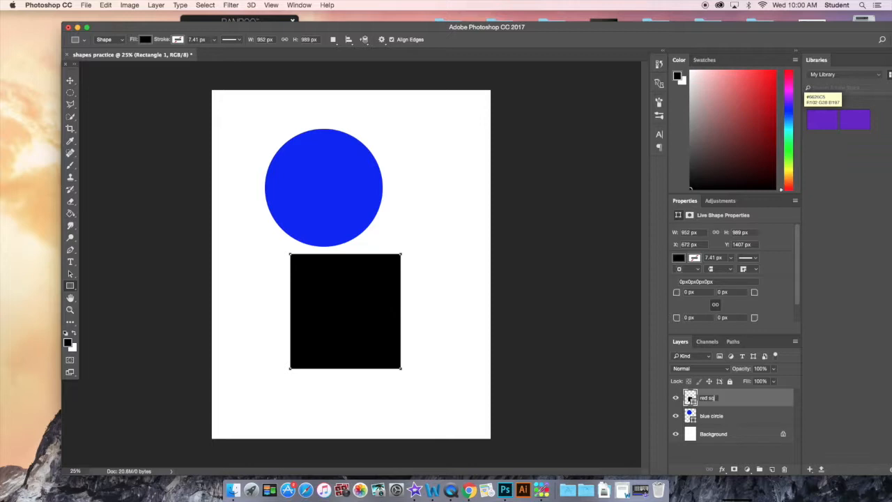
key(Return)
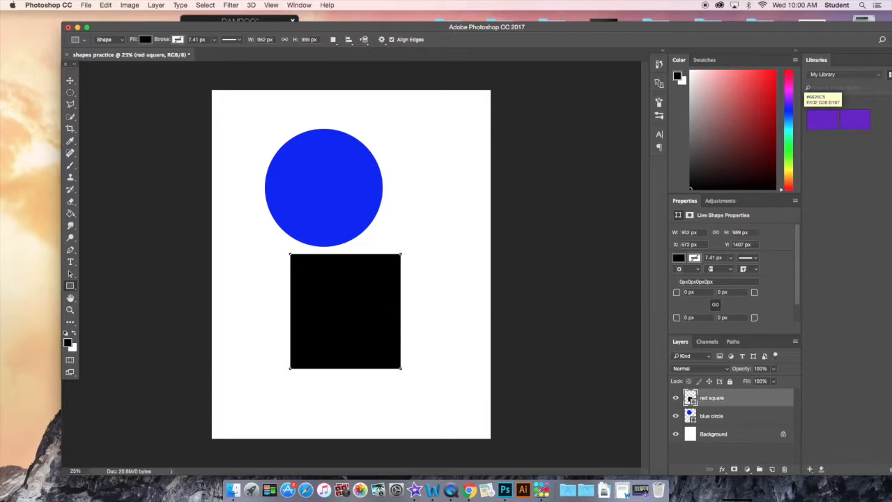
Change the square's fill to a bright red, #f11313, with the color picker of its shape layer.
double_click(691, 399)
click(436, 168)
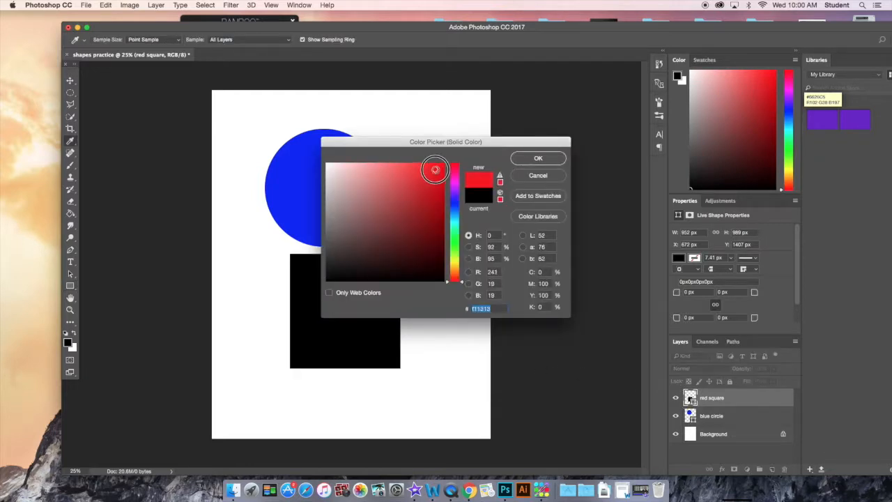
click(523, 163)
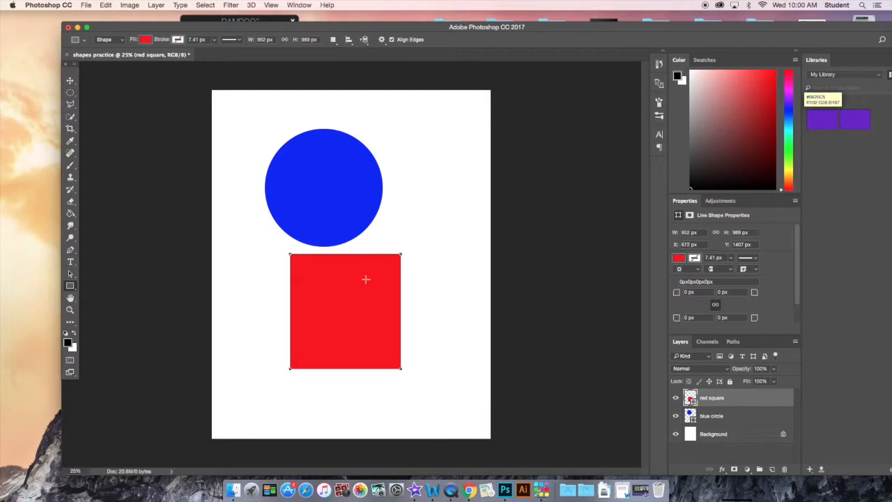
Move the red square up to overlap the blue circle, at about X 881 px, Y 794 px, and deselect its layer.
click(69, 80)
drag(352, 311, 378, 247)
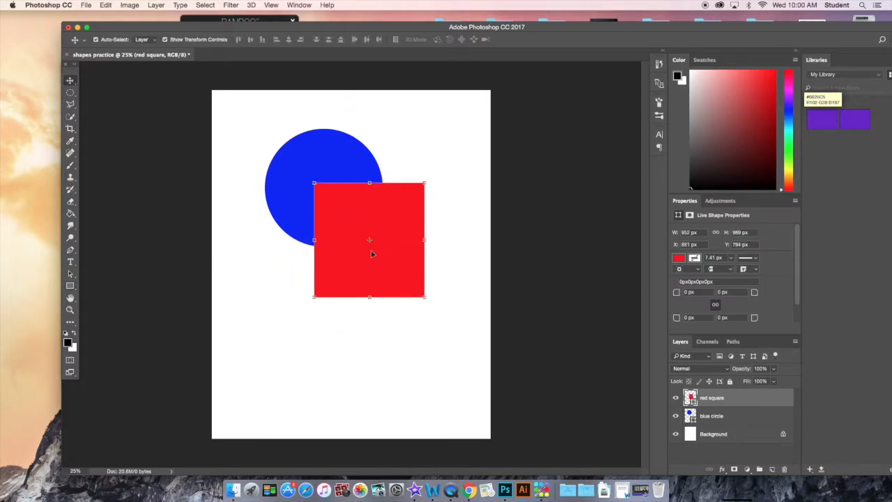
click(265, 240)
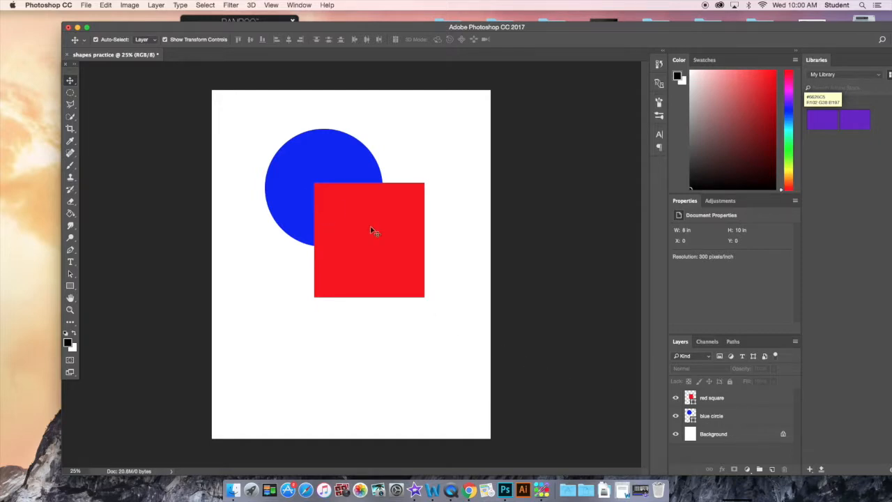
Move the blue circle layer above the red square, return the red square layer to the top of the stack and deselect it.
click(744, 417)
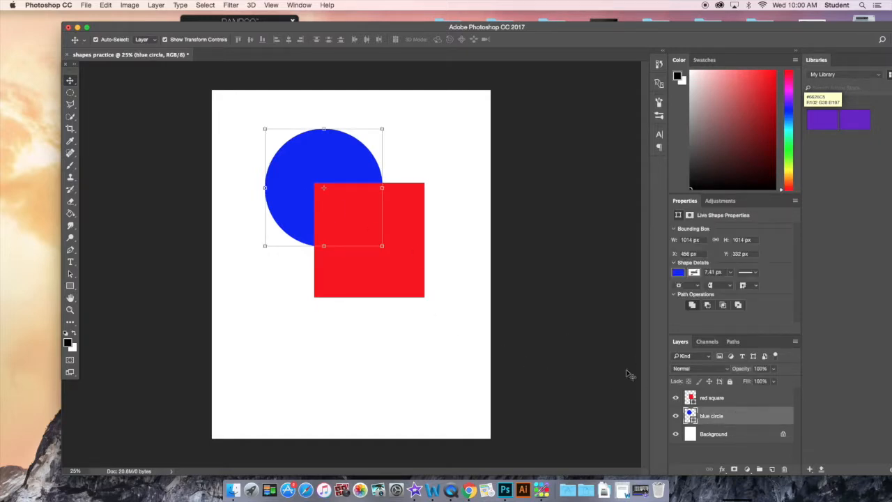
drag(762, 418, 760, 392)
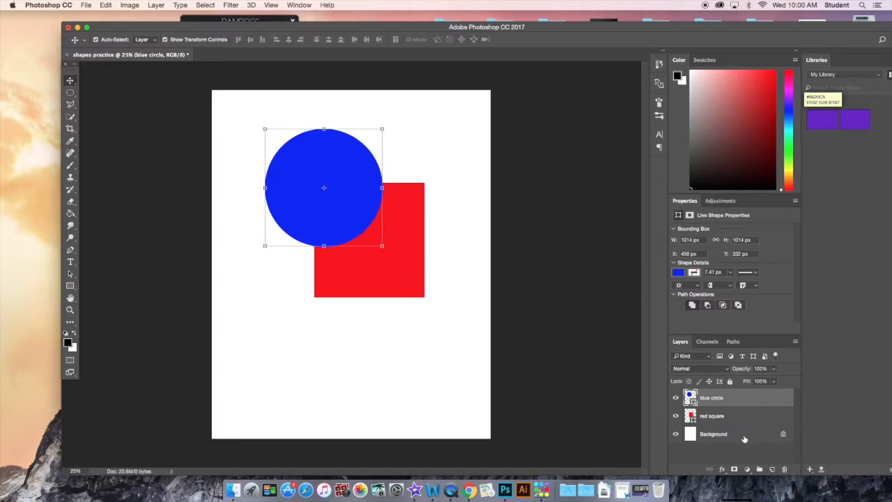
drag(749, 439, 732, 396)
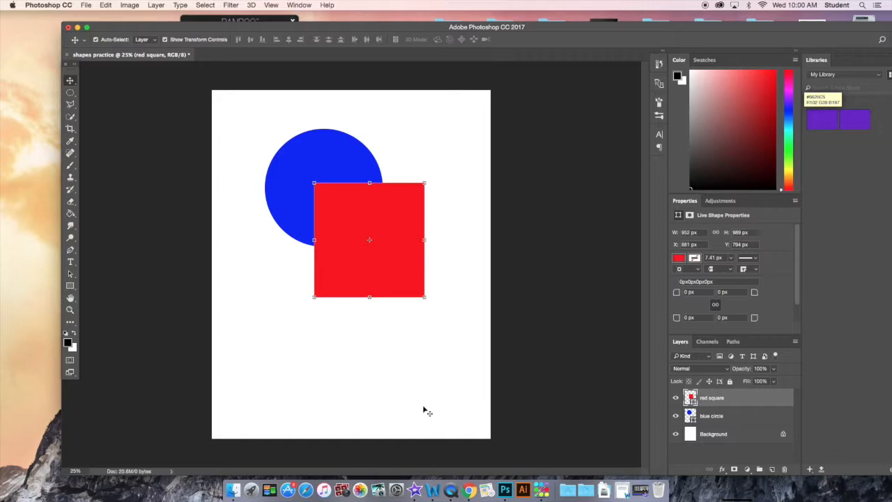
click(291, 278)
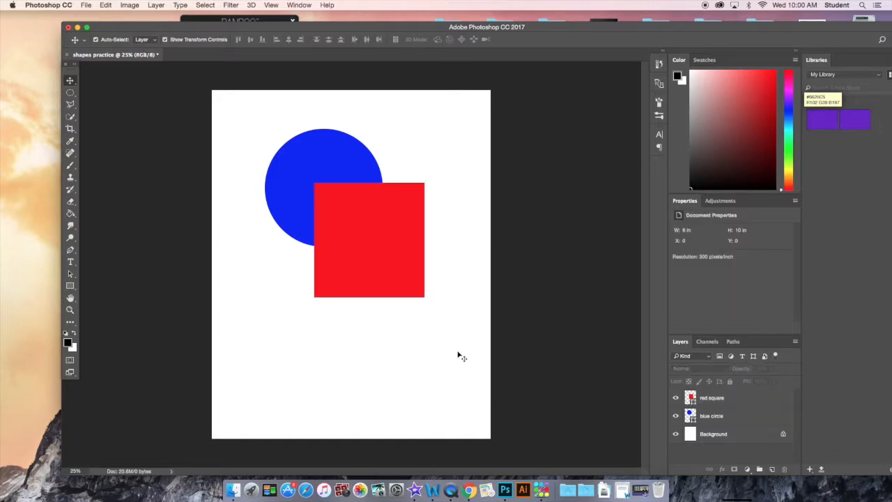
Rotate the red square about 56° counterclockwise, apply the transform and deselect its layer.
click(759, 405)
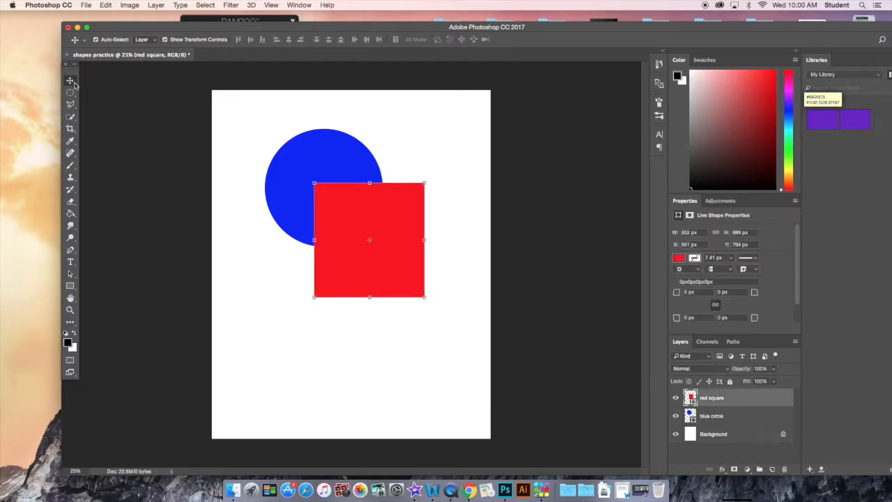
mouse_move(367, 224)
mouse_down()
mouse_move(342, 233)
mouse_move(361, 224)
mouse_up()
drag(432, 179, 332, 155)
drag(337, 154, 357, 160)
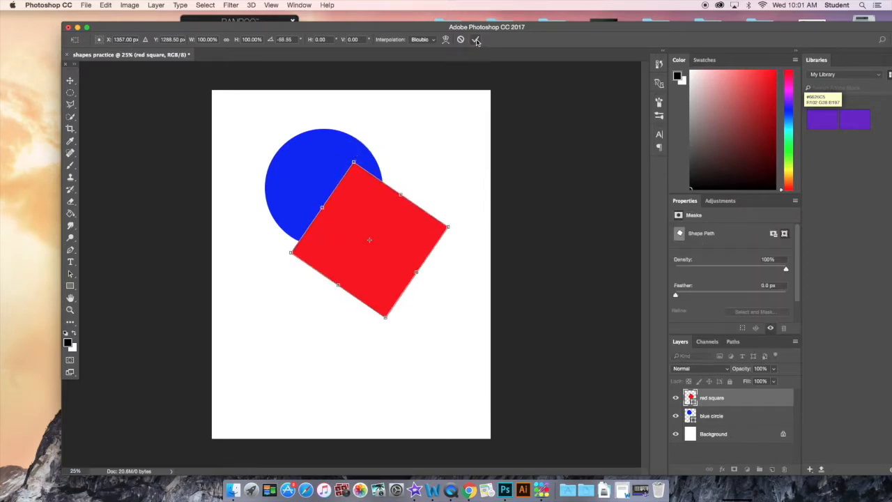
click(476, 40)
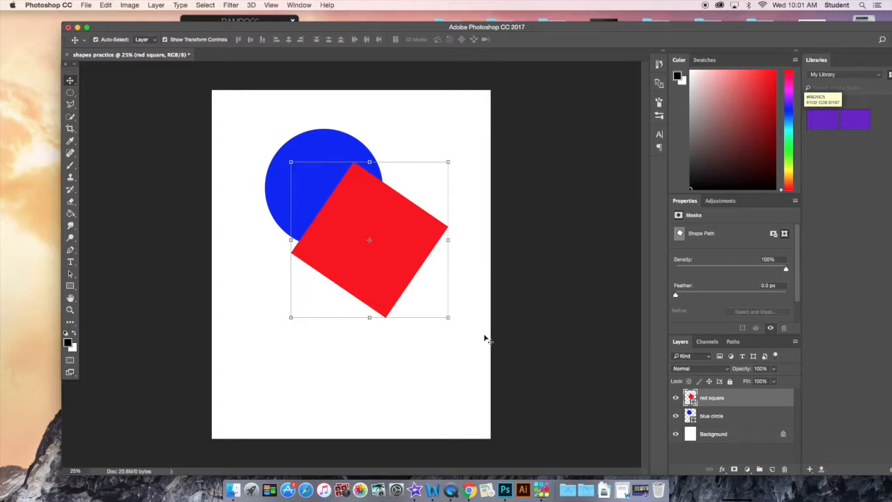
click(476, 315)
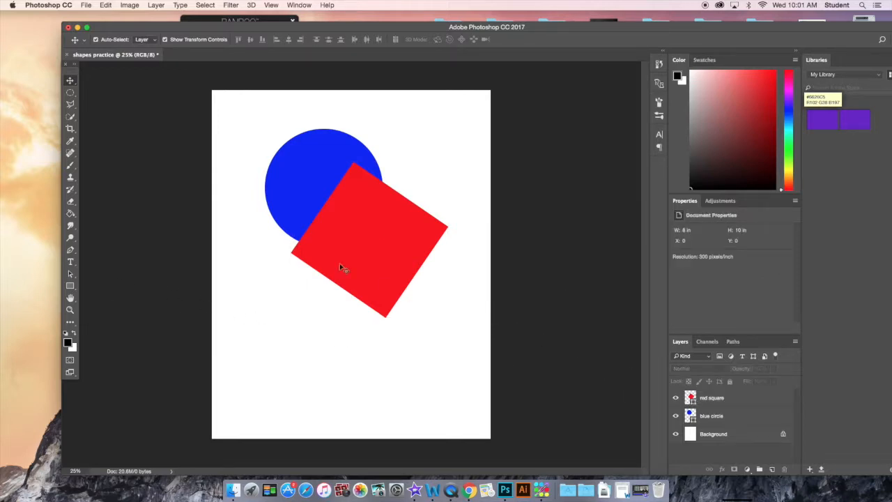
Draw a five-sided polygon about 852 px across below the blue circle and move it over the red square's lower part.
click(70, 285)
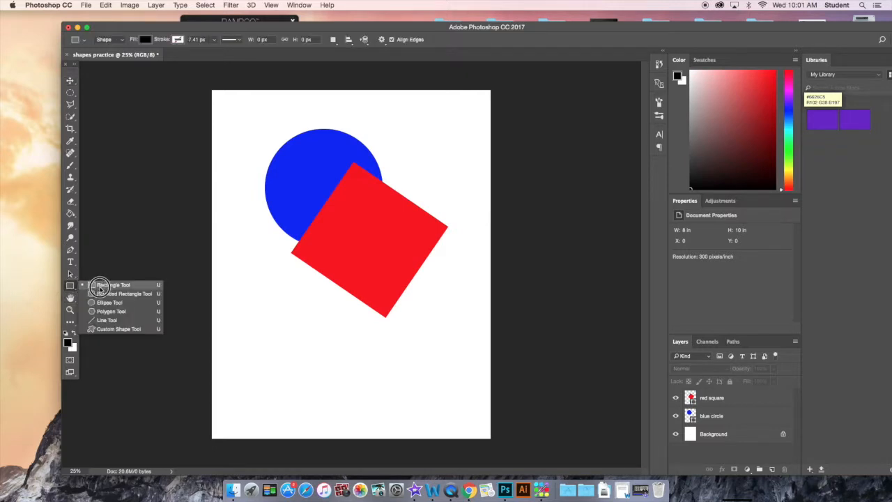
click(108, 312)
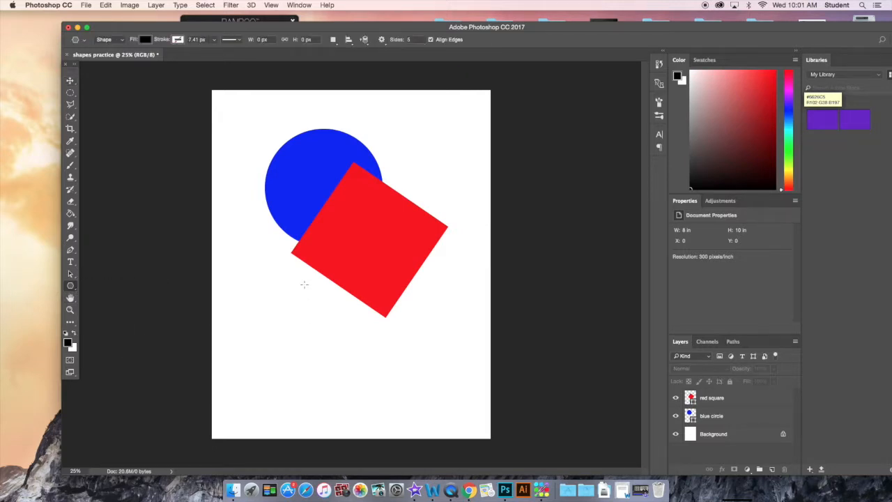
drag(303, 276, 351, 314)
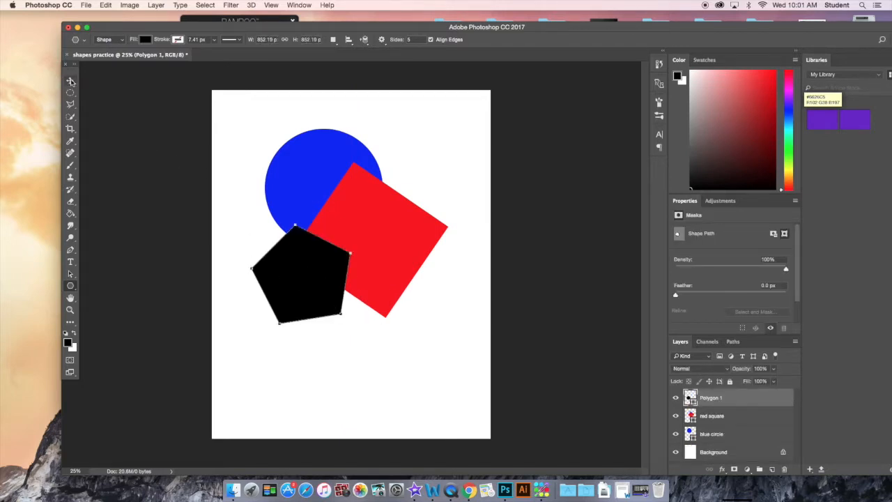
click(71, 82)
drag(292, 260, 330, 293)
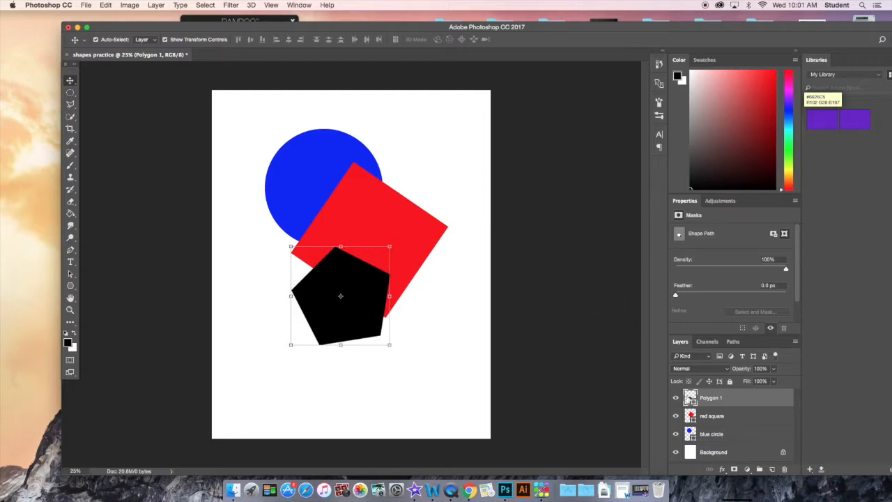
Fill the pentagon with the blue #0a0af7 sampled from the circle and deselect its layer.
double_click(690, 397)
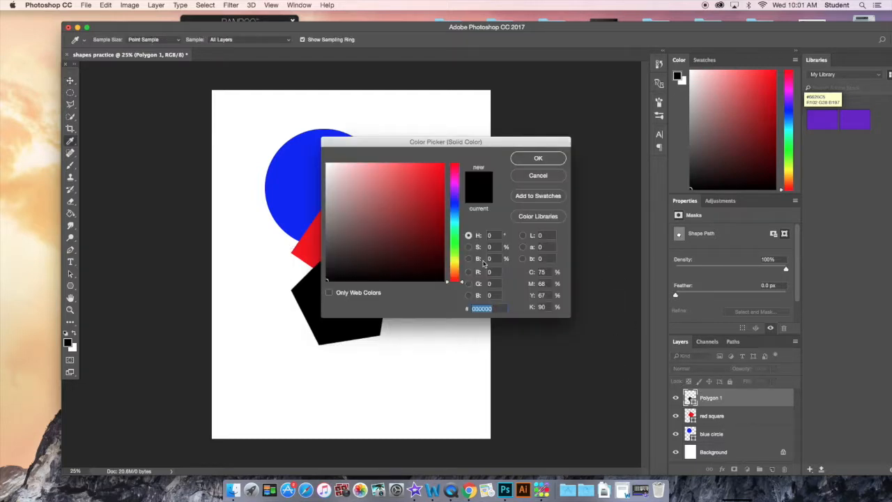
click(351, 175)
mouse_move(352, 175)
mouse_down()
mouse_move(361, 224)
mouse_move(424, 187)
mouse_up()
click(454, 201)
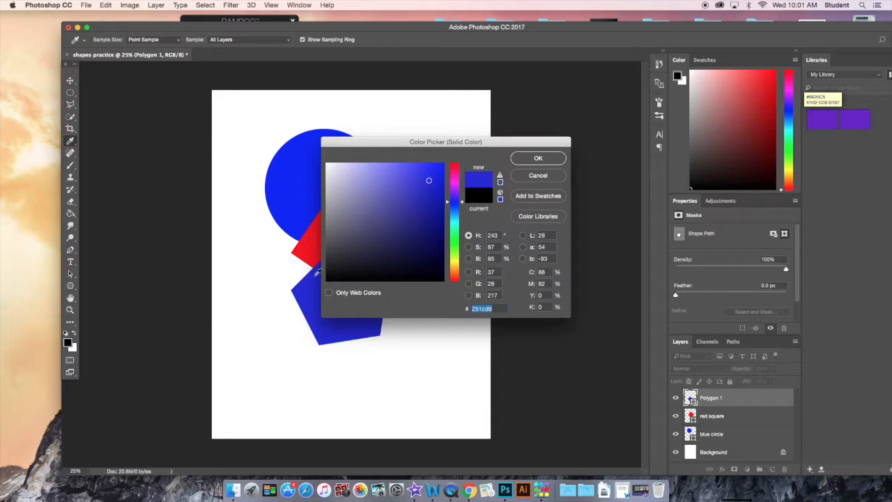
click(295, 175)
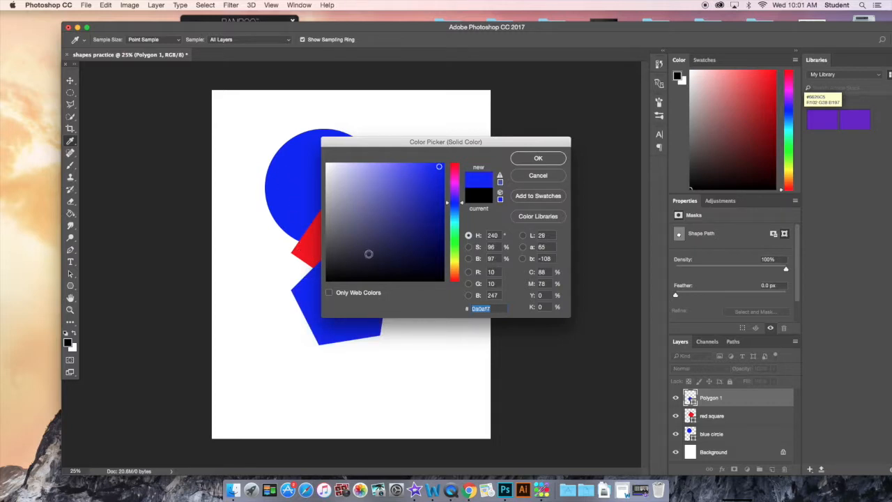
click(521, 162)
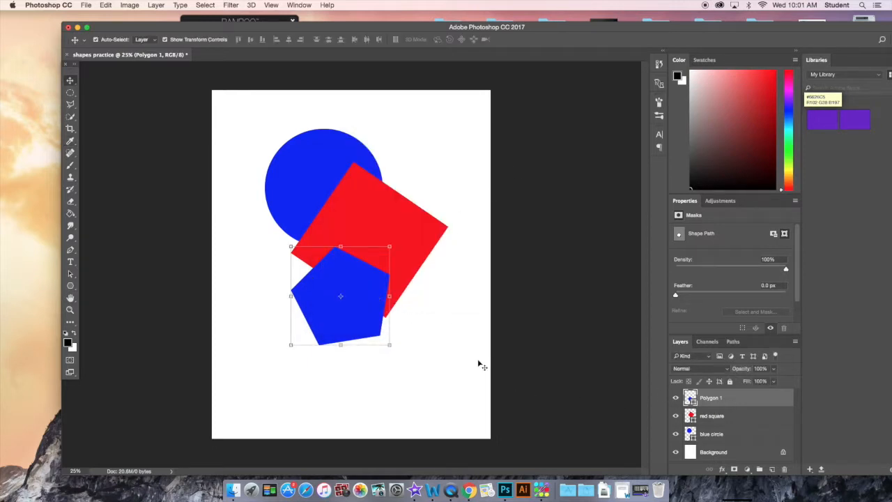
click(439, 374)
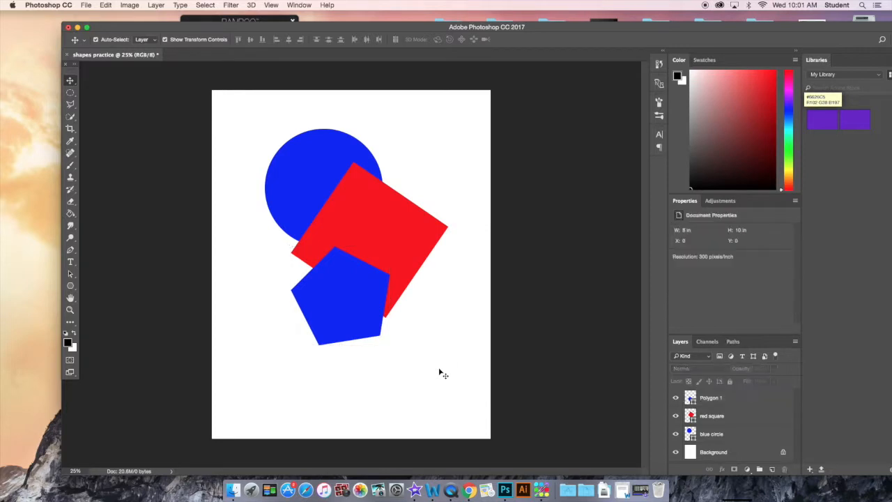
Scale the blue pentagon proportionally to about 3.9 in across, apply the transform and move it slightly up over the red square.
click(349, 295)
drag(389, 344, 430, 383)
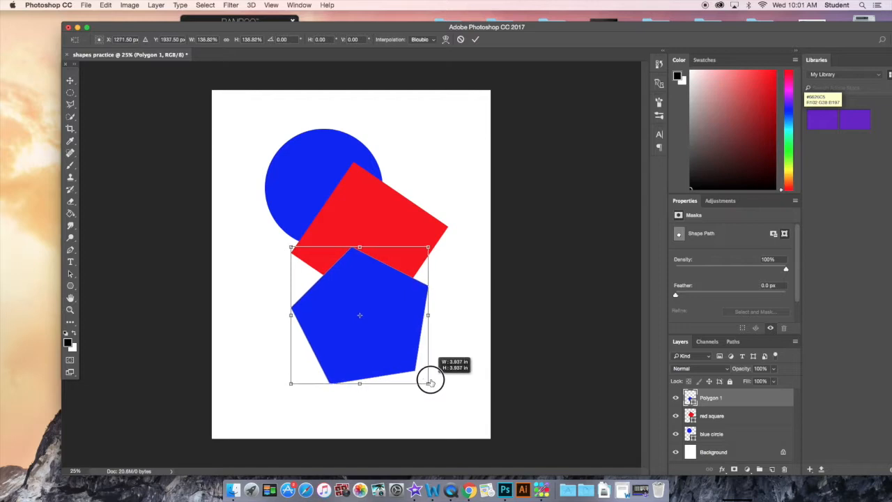
double_click(398, 355)
click(391, 326)
drag(391, 327, 399, 317)
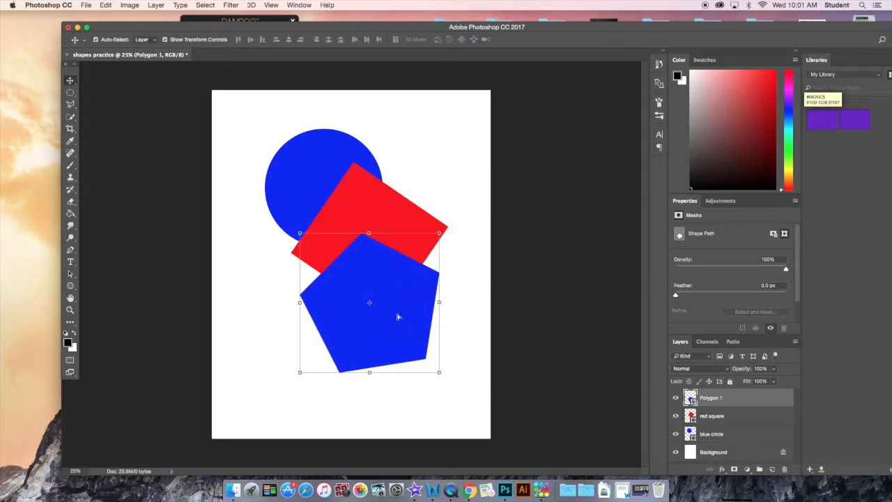
Rotate the pentagon about 9° clockwise so its base is level, apply the transform and deselect its layer.
drag(447, 228, 458, 275)
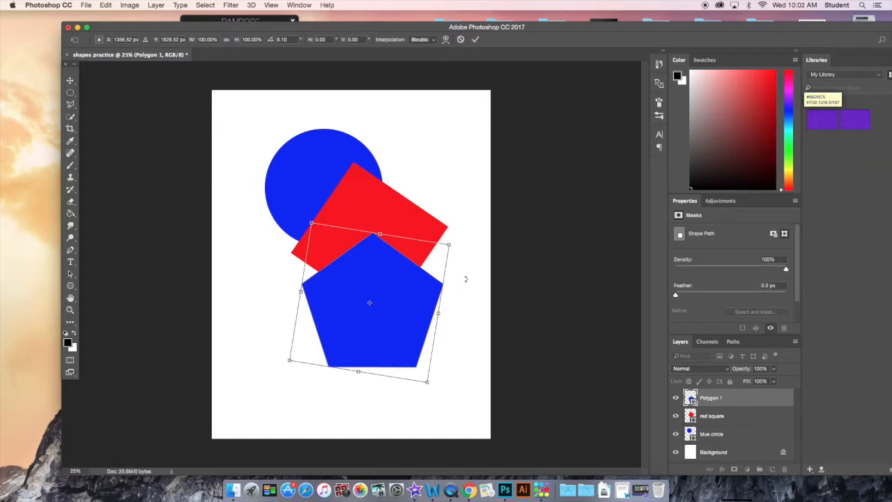
click(461, 39)
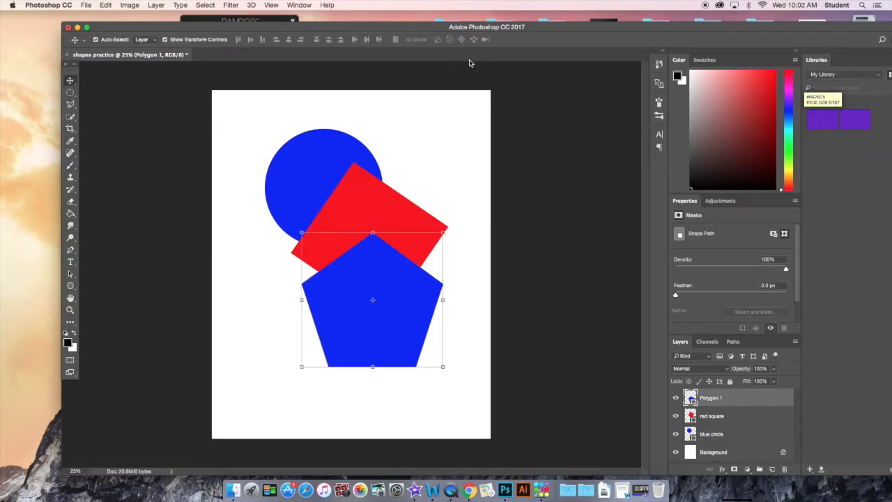
click(457, 272)
Set the pentagon layer's opacity to 42% and deselect it.
click(385, 293)
click(774, 370)
drag(774, 381, 749, 381)
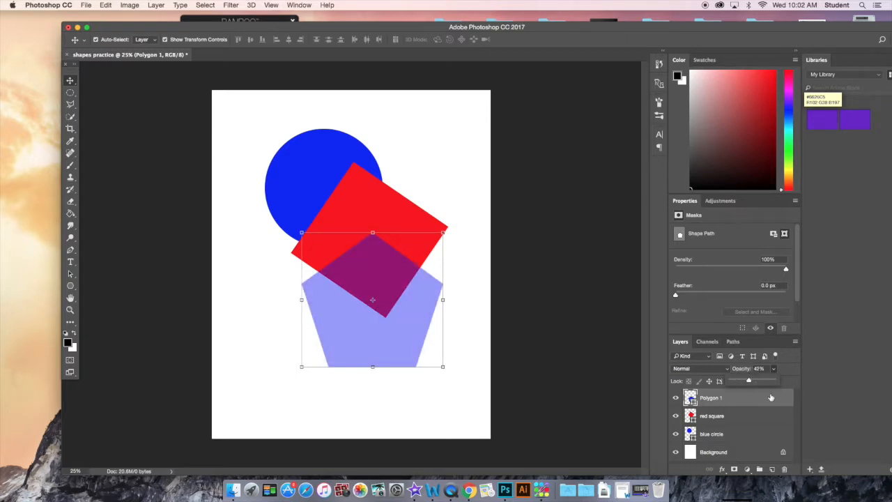
click(631, 380)
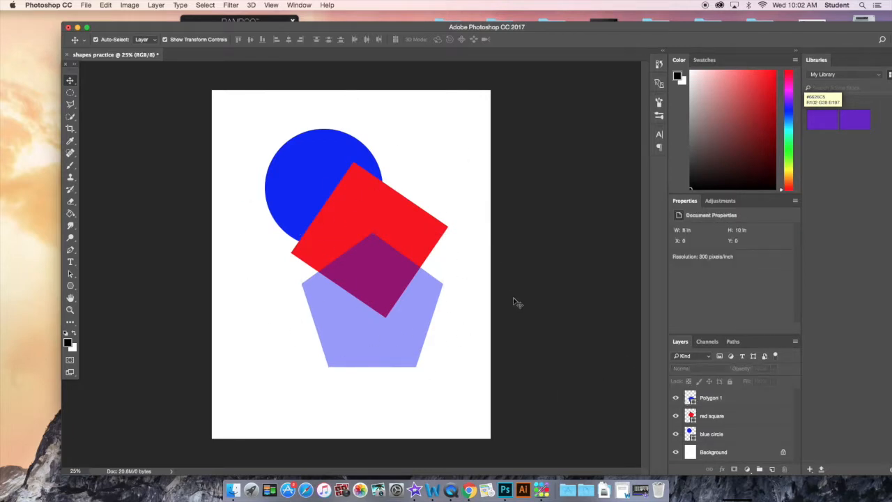
Move the red square layer above the pentagon layer, return it below the pentagon and deselect it.
mouse_move(733, 418)
mouse_down()
mouse_move(735, 391)
mouse_move(725, 403)
mouse_up()
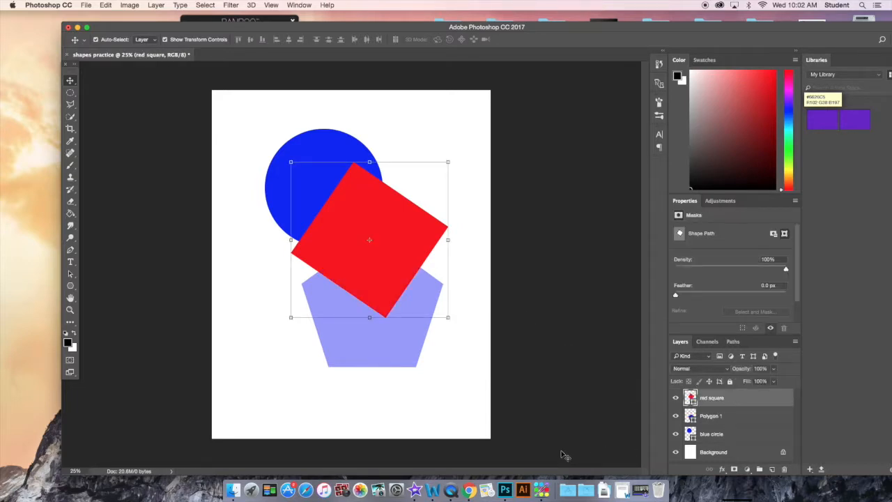
drag(745, 398, 744, 419)
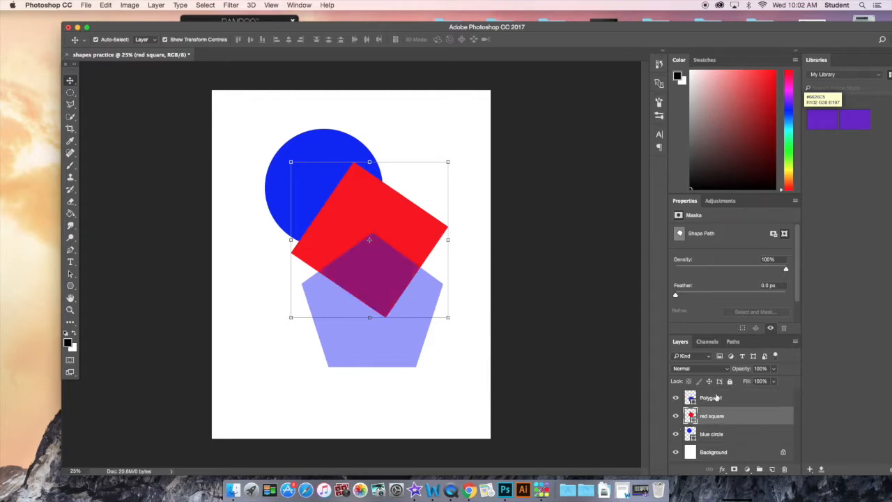
click(467, 368)
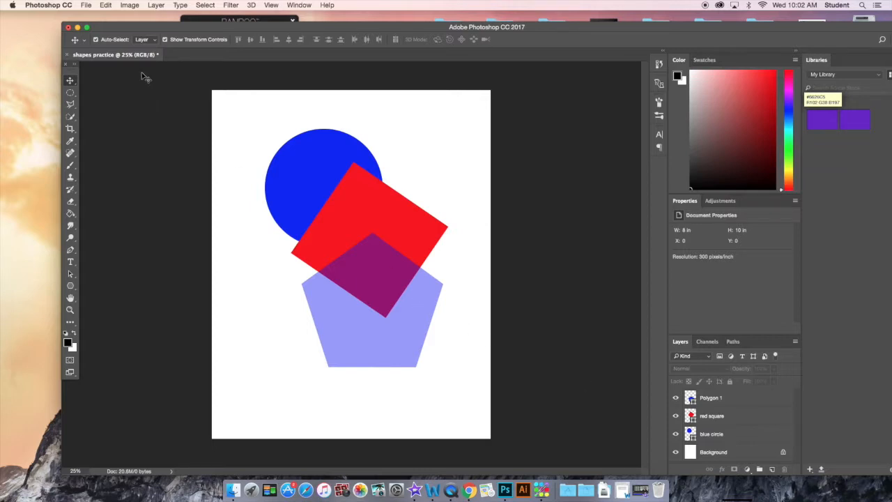
Save the document as shapes practice.psd in the GD-Workspace folder in Photoshop format, keeping layers and maximum compatibility.
click(86, 5)
click(121, 102)
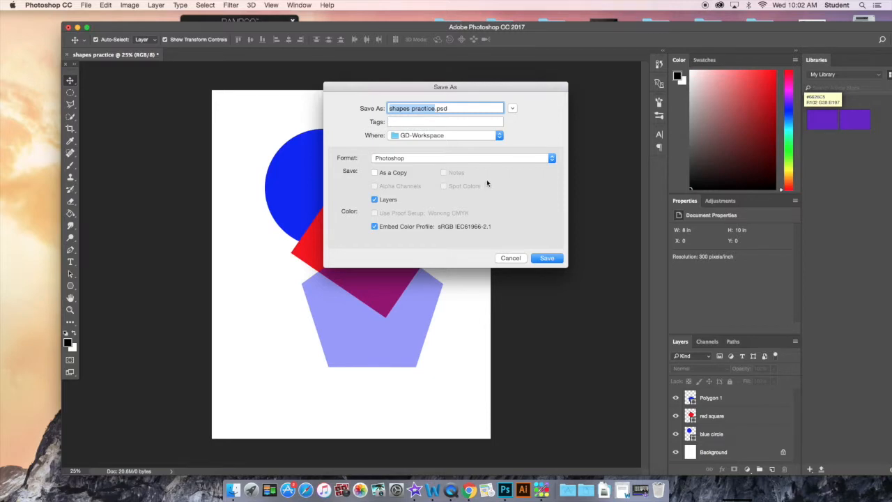
click(548, 259)
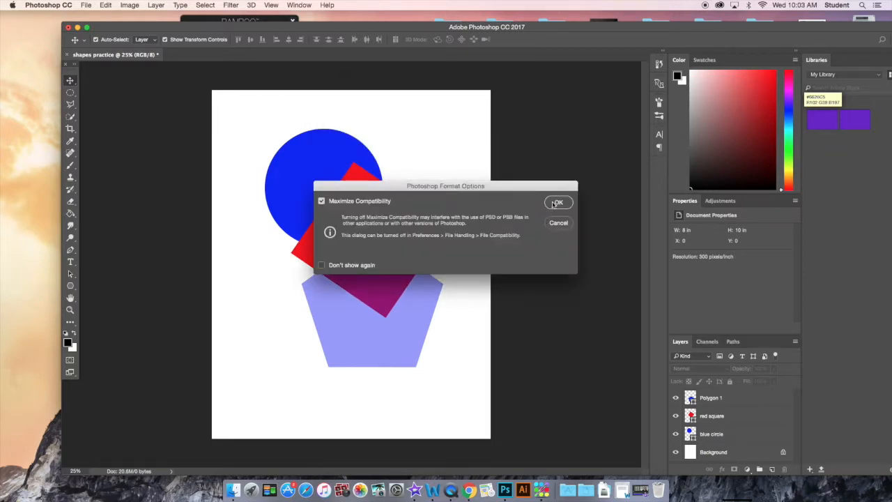
click(557, 203)
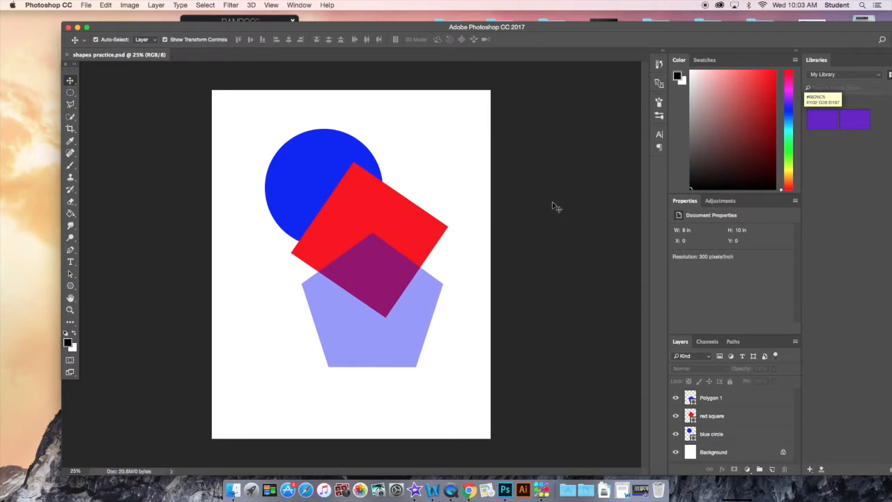
Save the document as shapes practice.pdf in GD-Workspace in Photoshop PDF format, keeping layers and Photoshop editing capabilities.
click(86, 6)
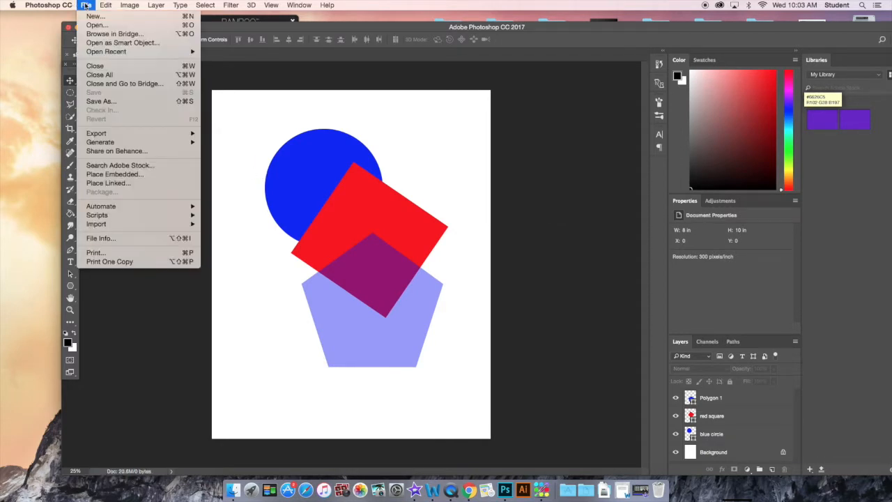
click(123, 103)
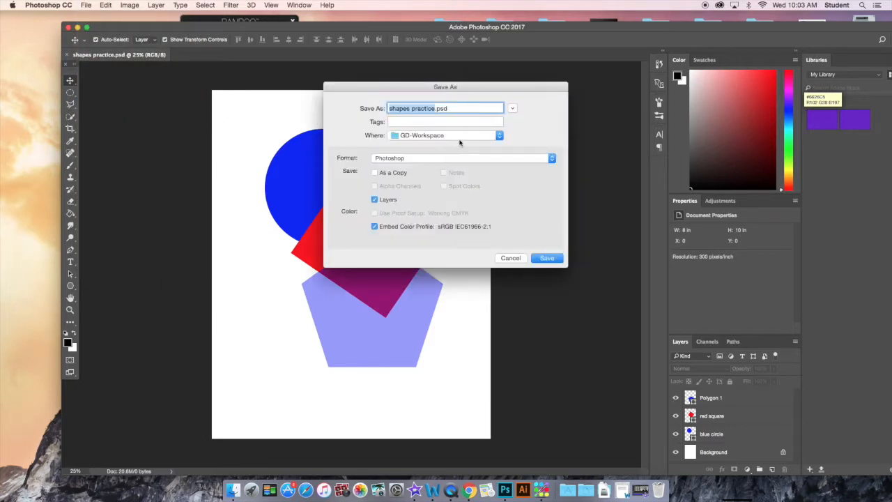
click(552, 158)
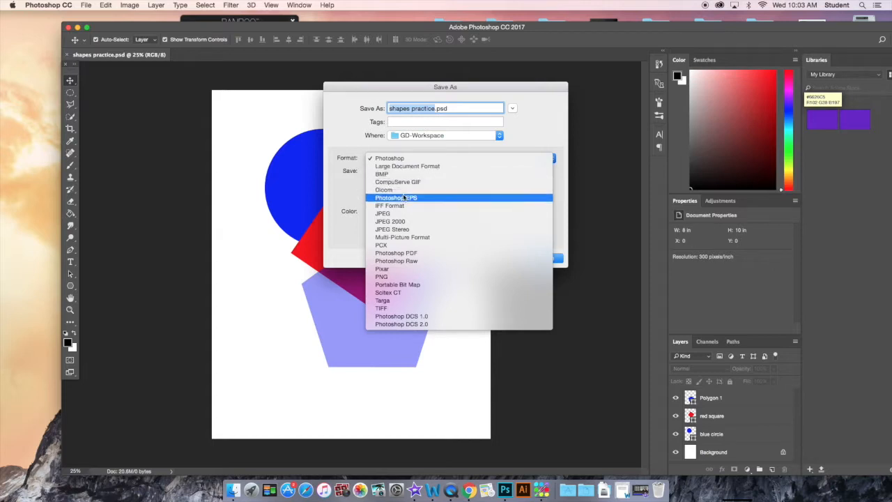
click(403, 255)
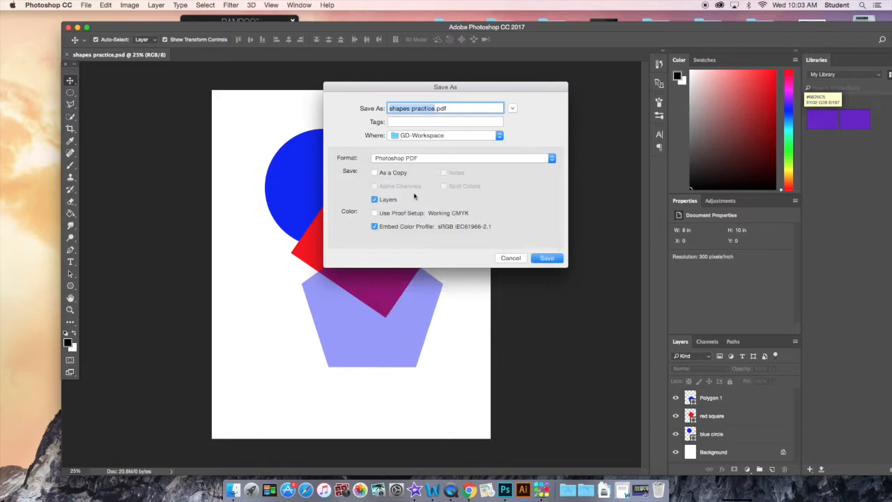
click(546, 259)
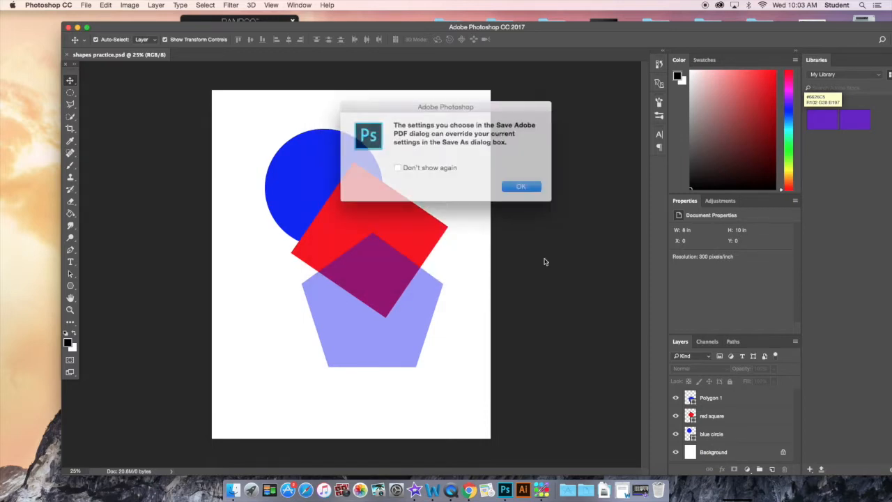
click(516, 186)
click(580, 352)
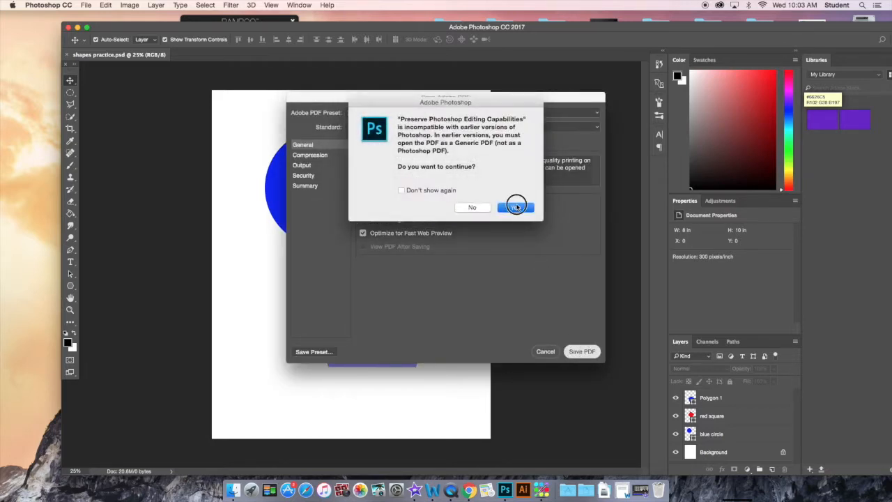
click(517, 207)
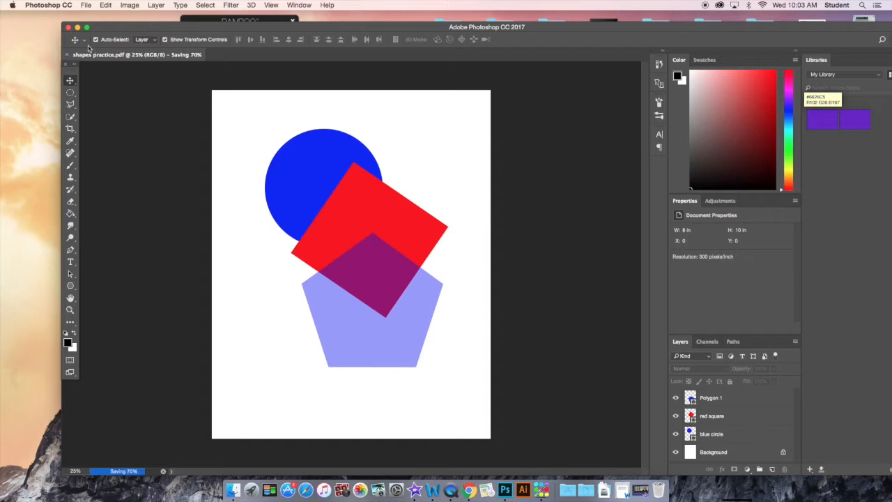
click(85, 4)
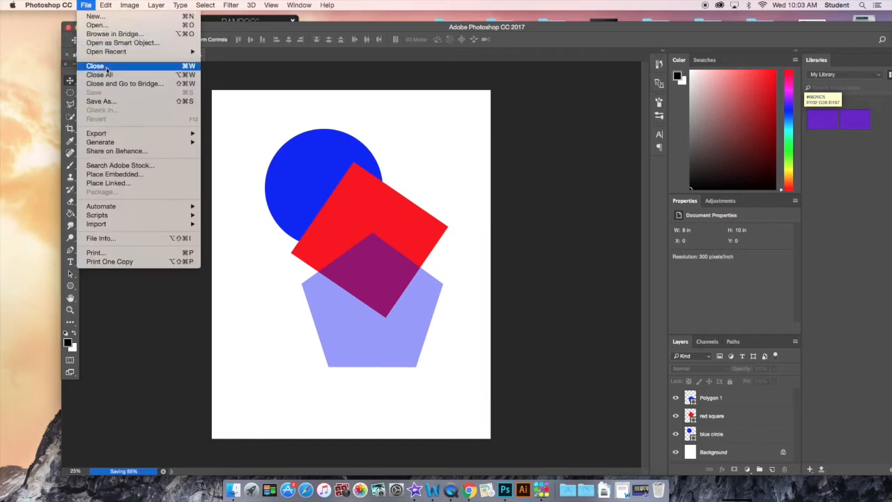
click(101, 101)
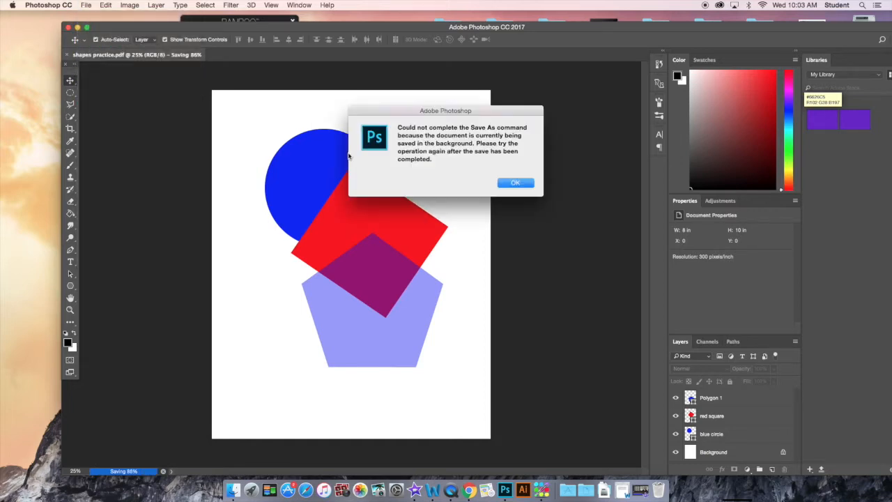
click(515, 184)
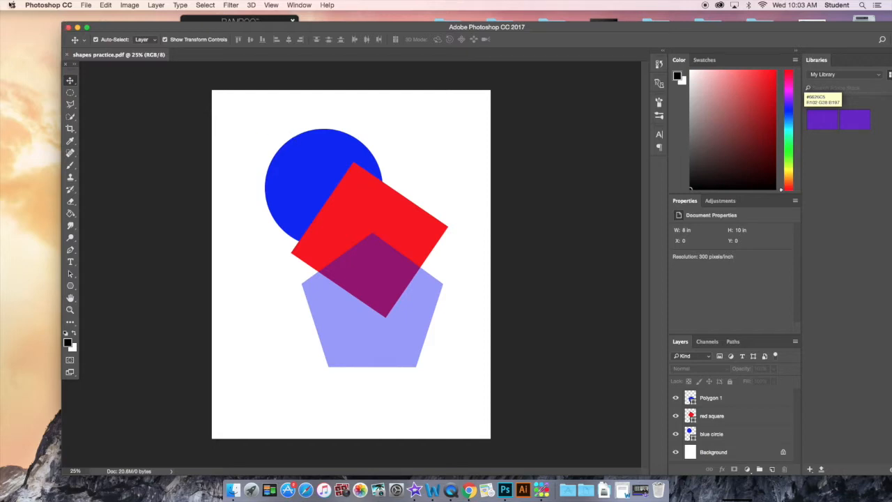
Save a JPEG copy as shapes practice.jpg in GD-Workspace at Maximum quality 11 with the Baseline ("Standard") format option.
click(83, 6)
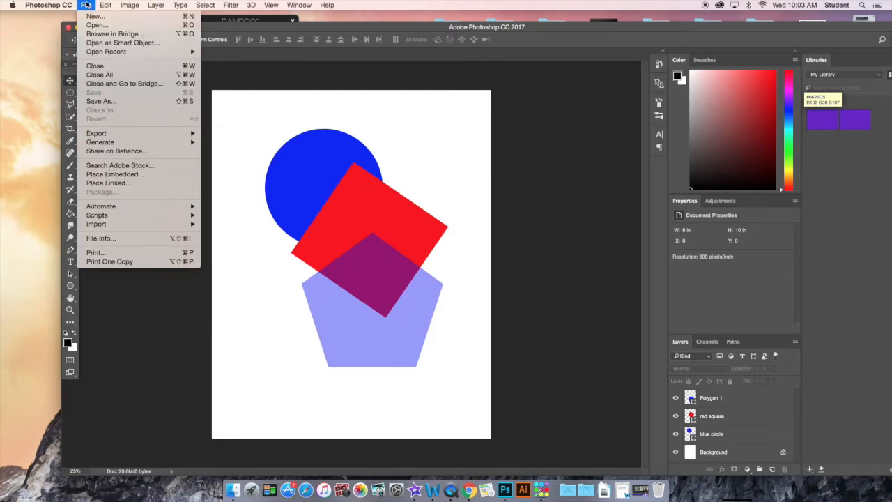
click(133, 97)
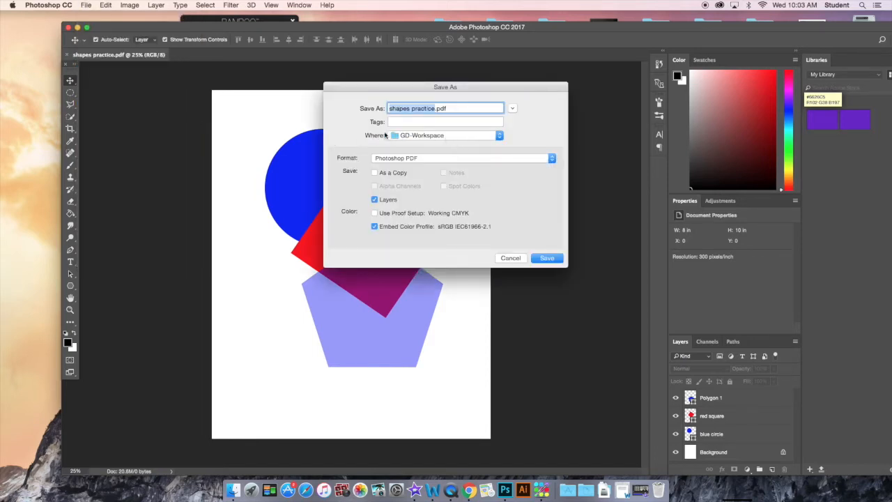
click(551, 158)
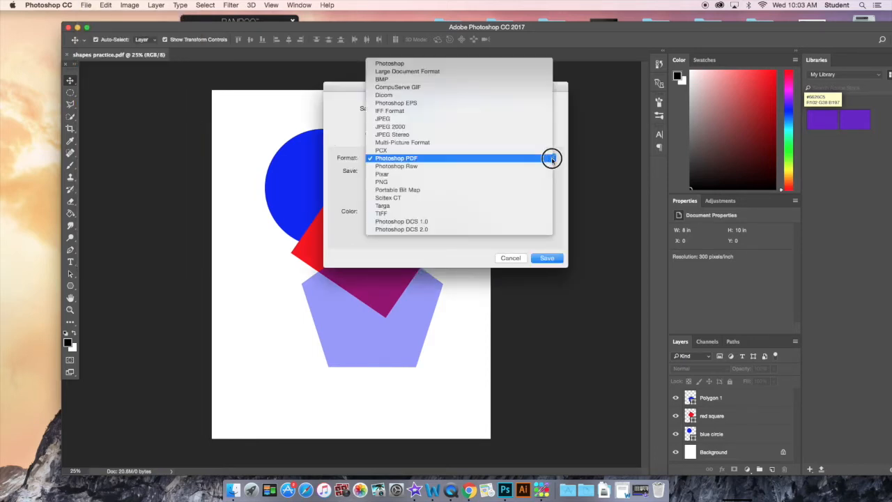
click(393, 119)
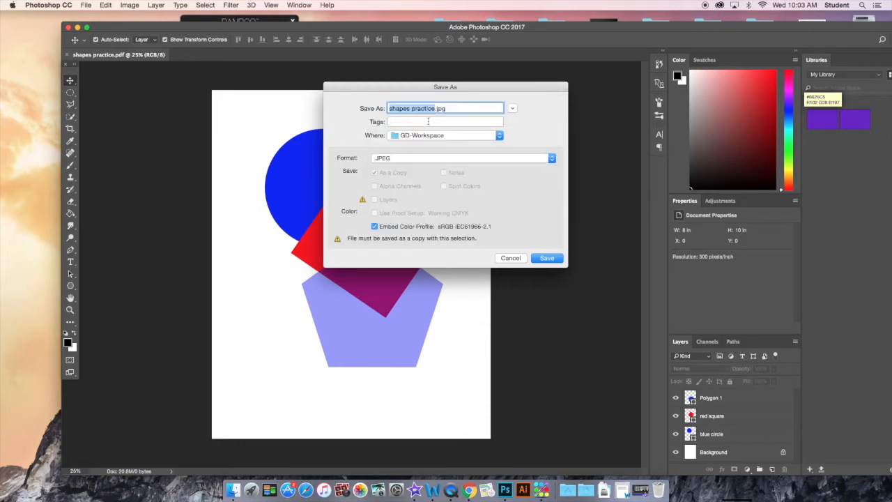
click(547, 258)
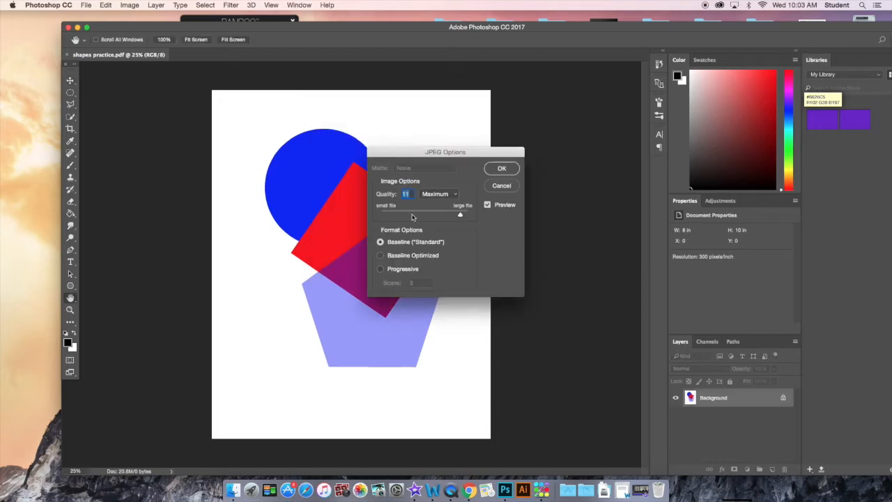
click(500, 170)
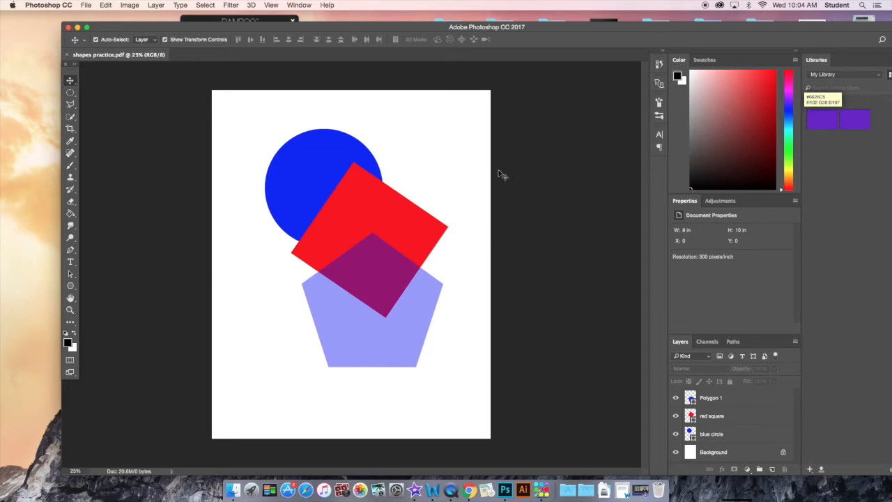
Minimize Photoshop, open the GD-Workspace folder from the desktop in Finder, check for the saved shapes practice files and close the folder.
click(78, 28)
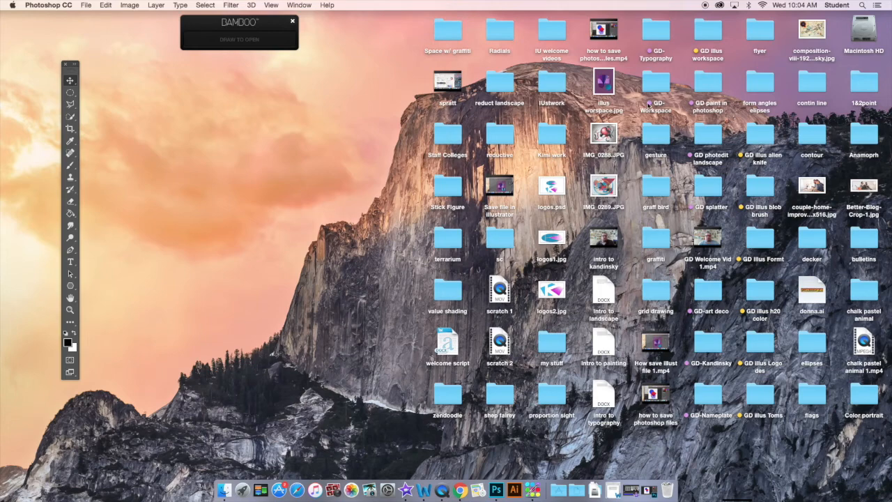
click(653, 83)
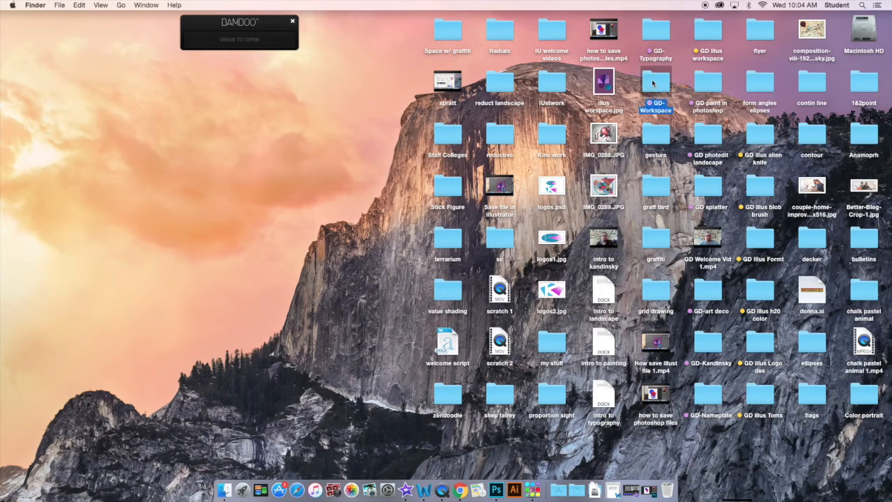
double_click(653, 84)
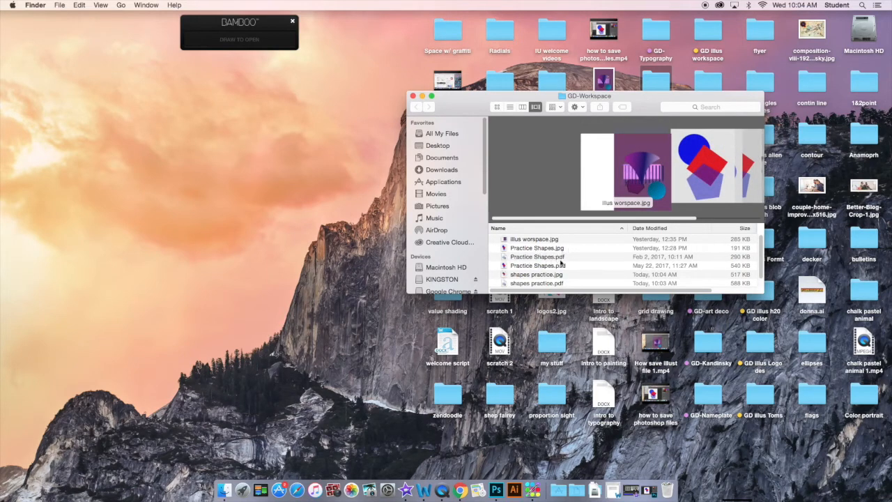
scroll(574, 274, down, 1)
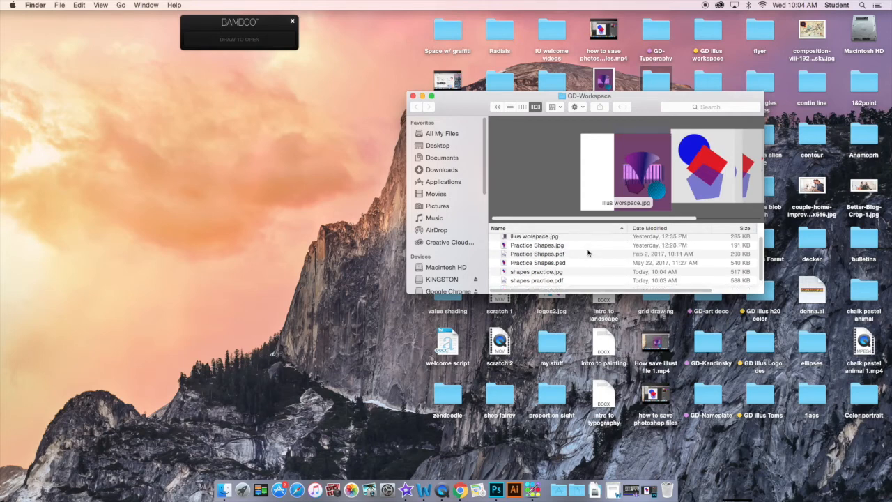
click(412, 96)
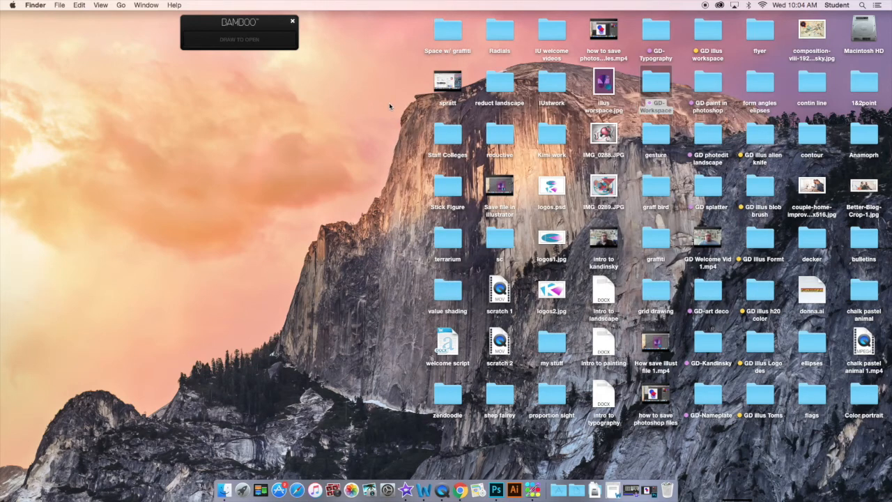